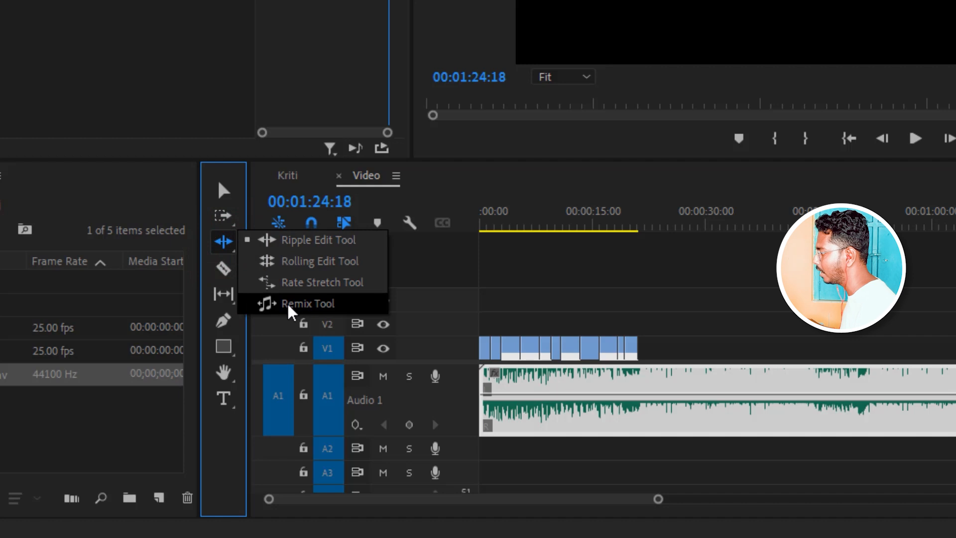
Use the Remix tool to shorten the music clip on track A1 to about 26 seconds.
left_click(294, 304)
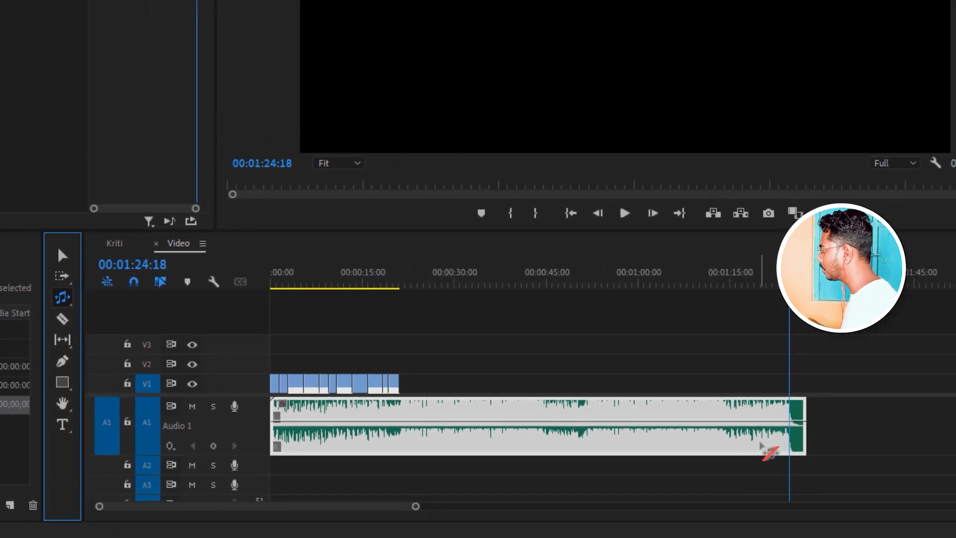
left_click_drag(807, 448, 421, 439)
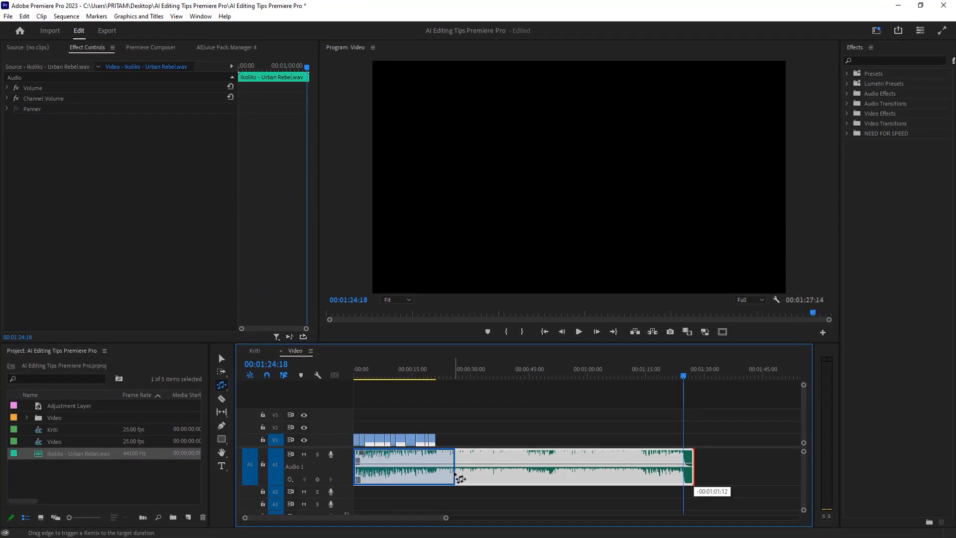
left_click_drag(456, 475, 464, 475)
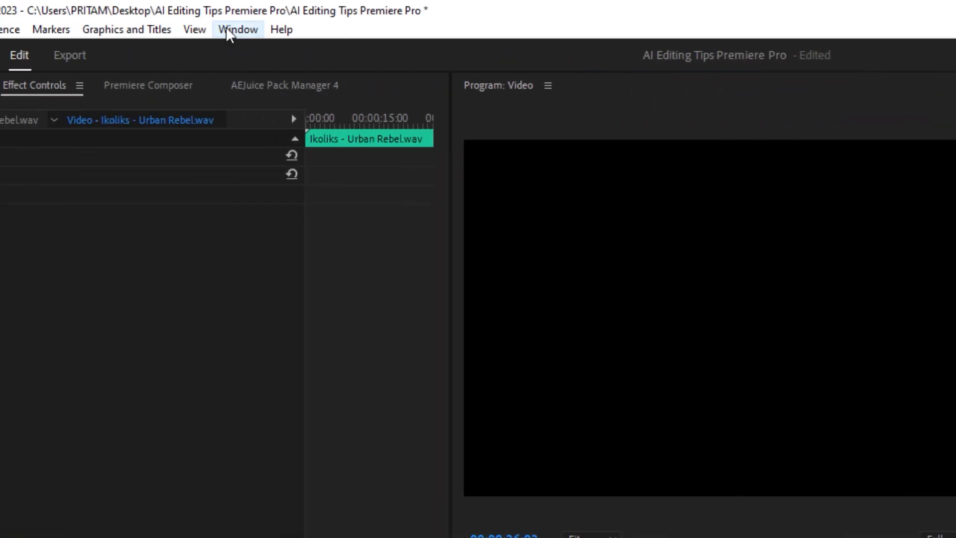
Show the Essential Sound panel and remix the music clip on track A1 to a target duration of 00:00:22:11.
left_click(230, 28)
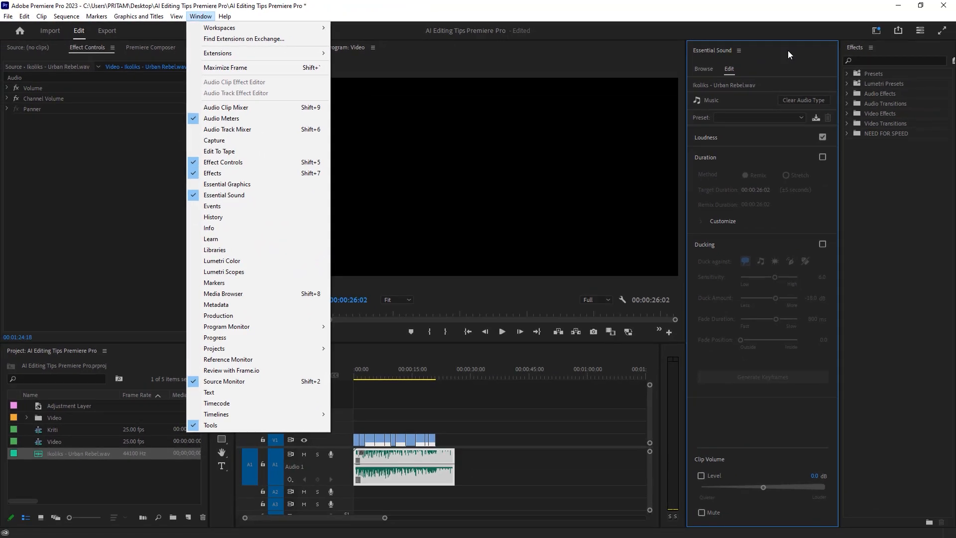
left_click(788, 52)
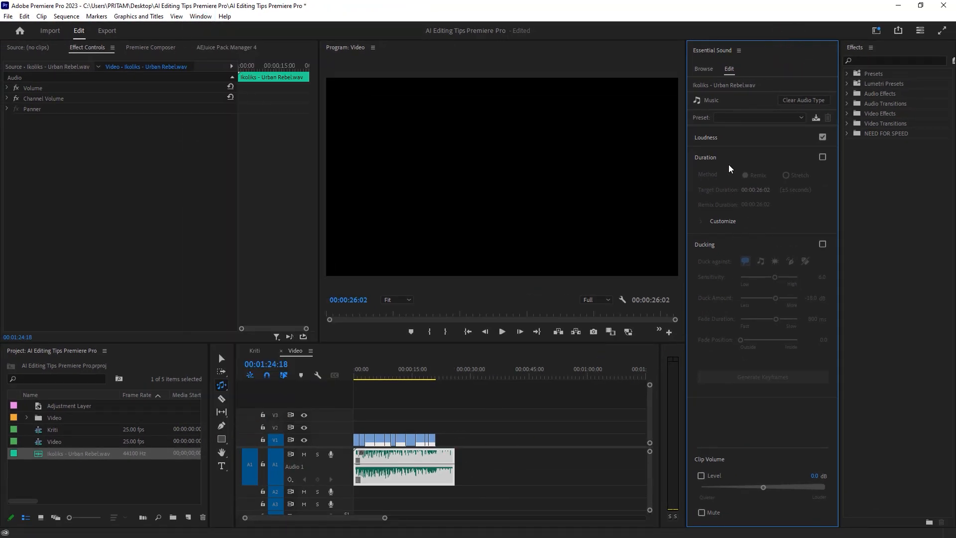
left_click(452, 371)
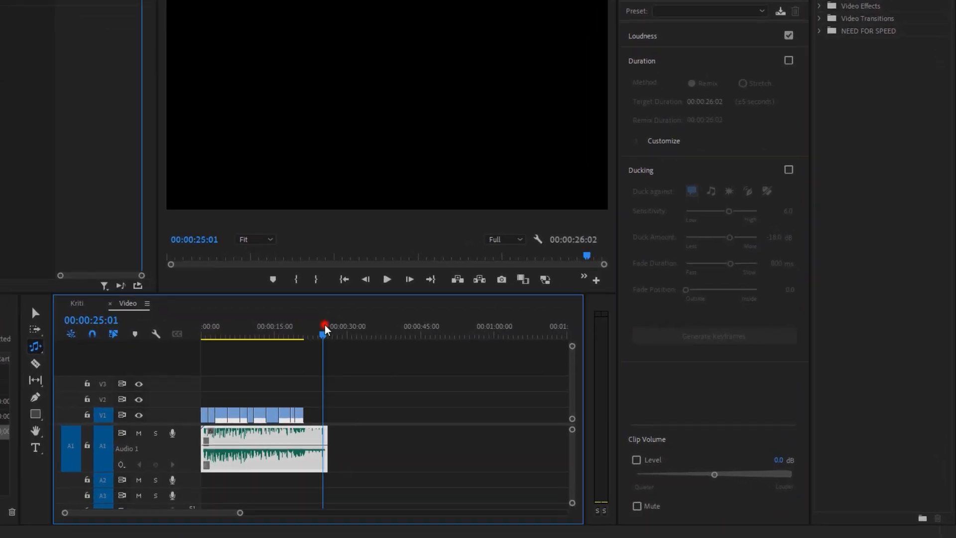
left_click_drag(241, 512, 194, 512)
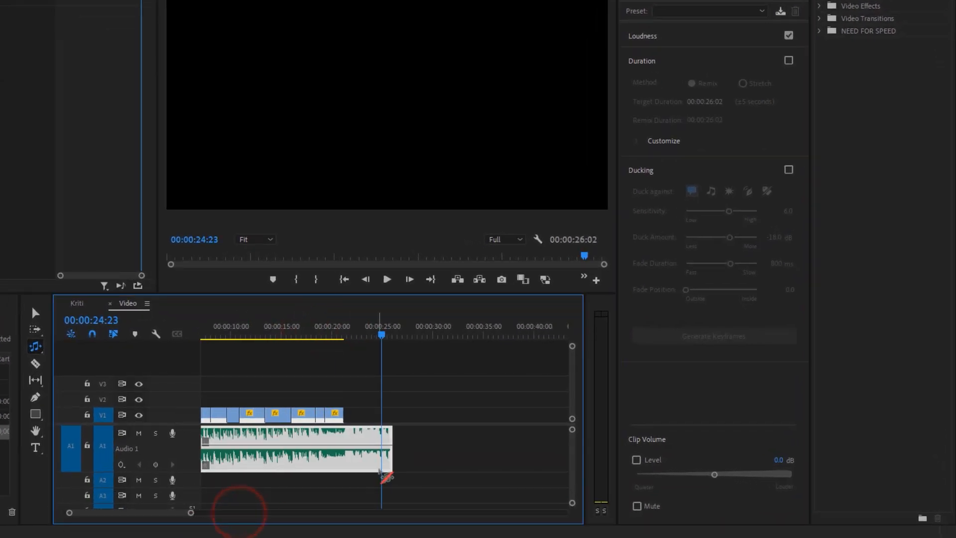
left_click_drag(391, 467, 356, 473)
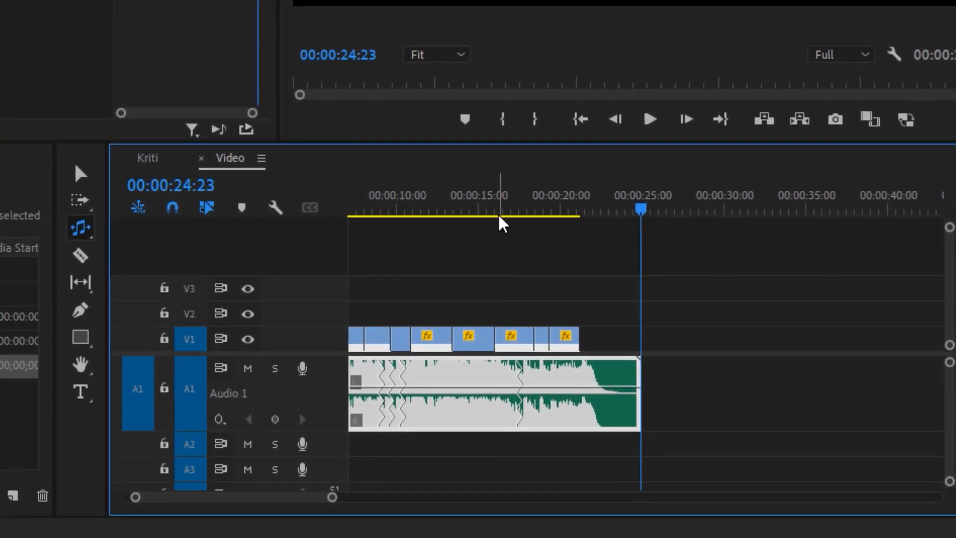
Examine the remix edit points along the music clip and play the sequence from its beginning past the last video clip.
left_click(437, 368)
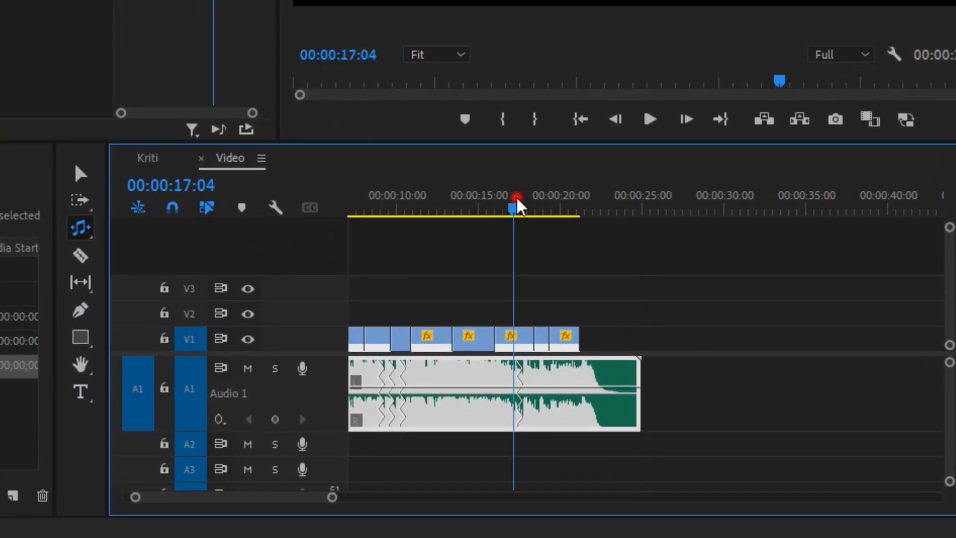
left_click_drag(333, 496, 278, 497)
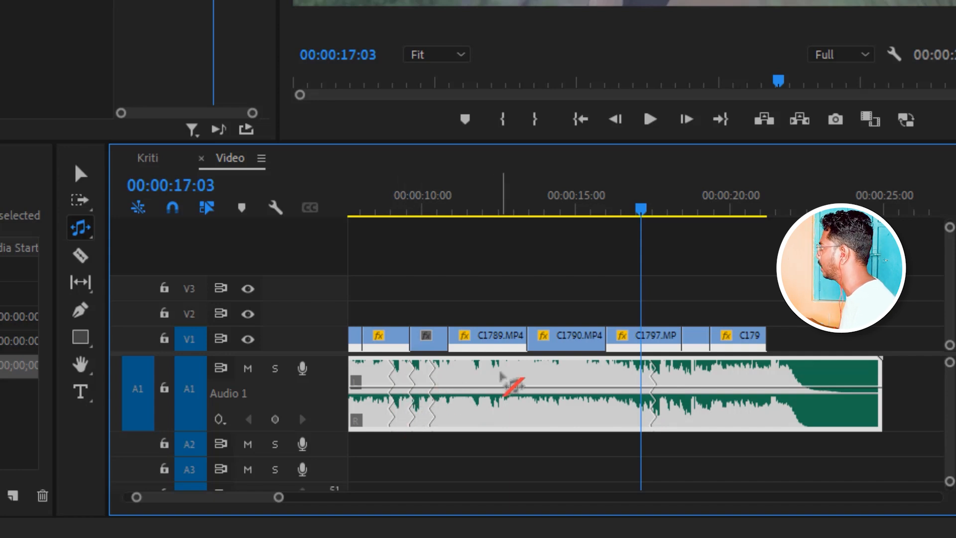
left_click_drag(278, 497, 325, 499)
left_click(363, 197)
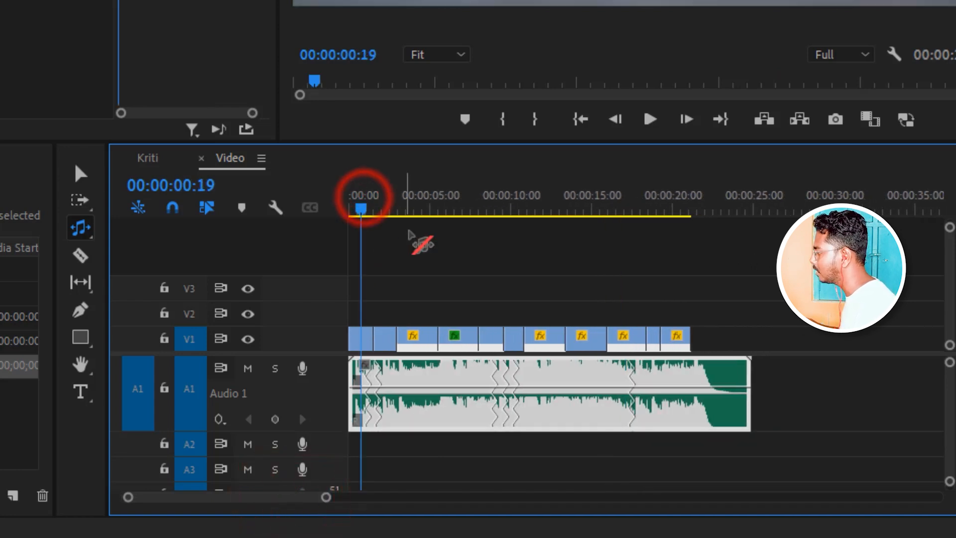
left_click(729, 196)
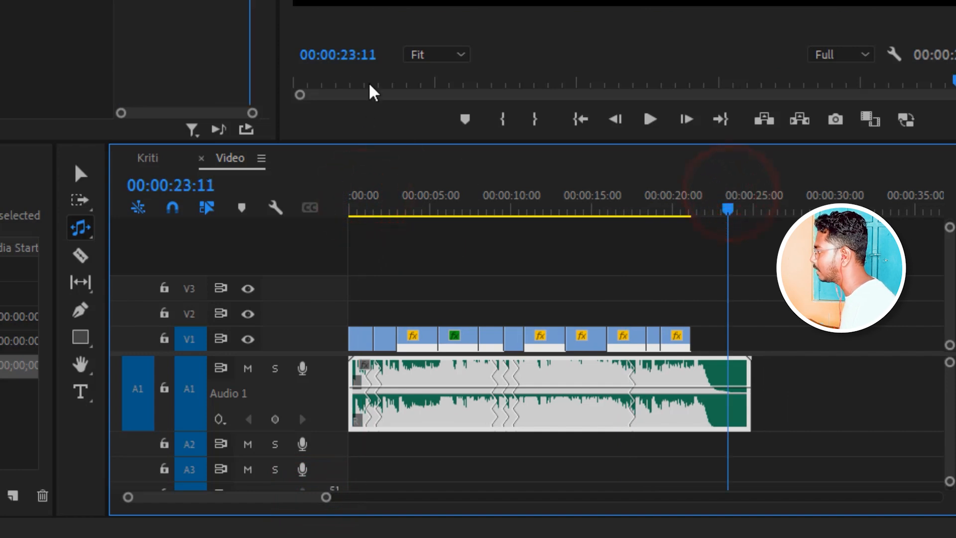
left_click(358, 208)
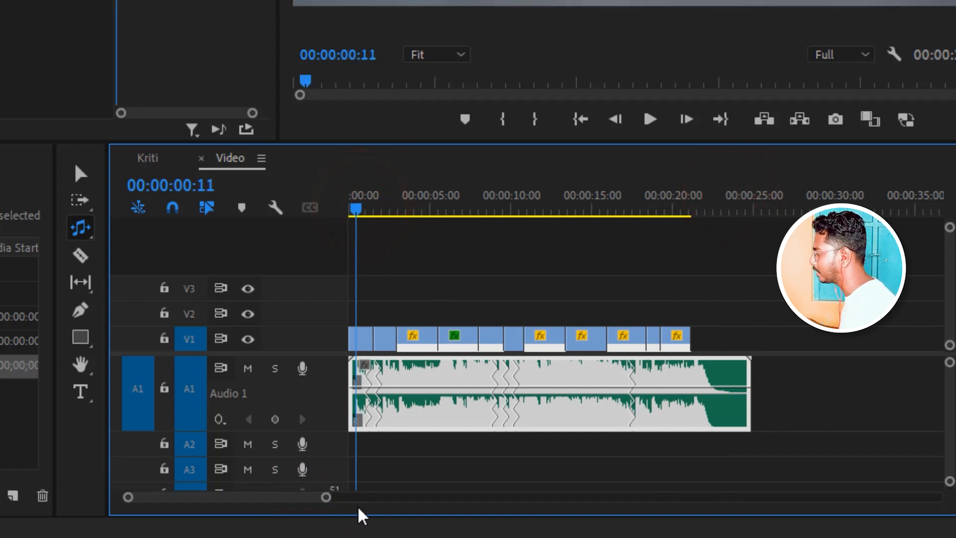
left_click_drag(326, 501, 261, 499)
key("space")
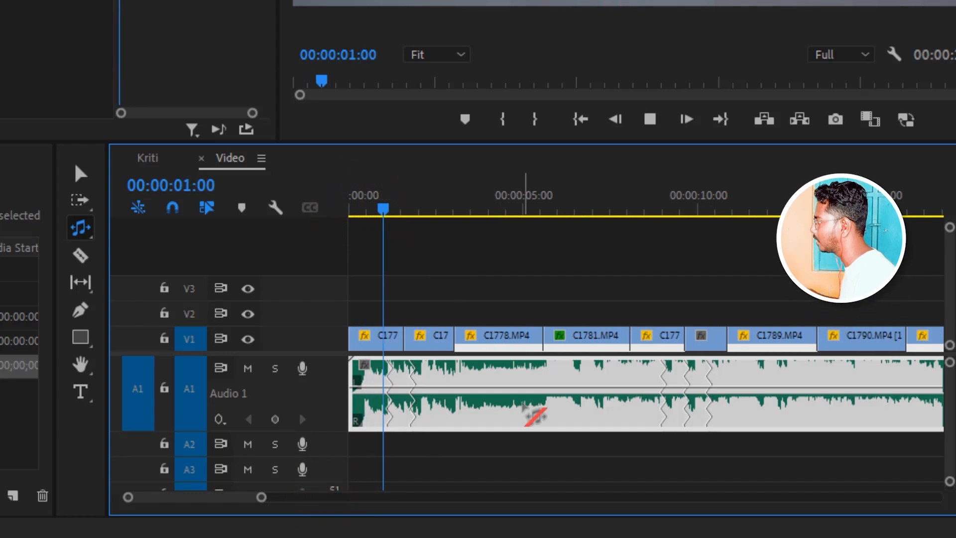
left_click_drag(261, 497, 297, 498)
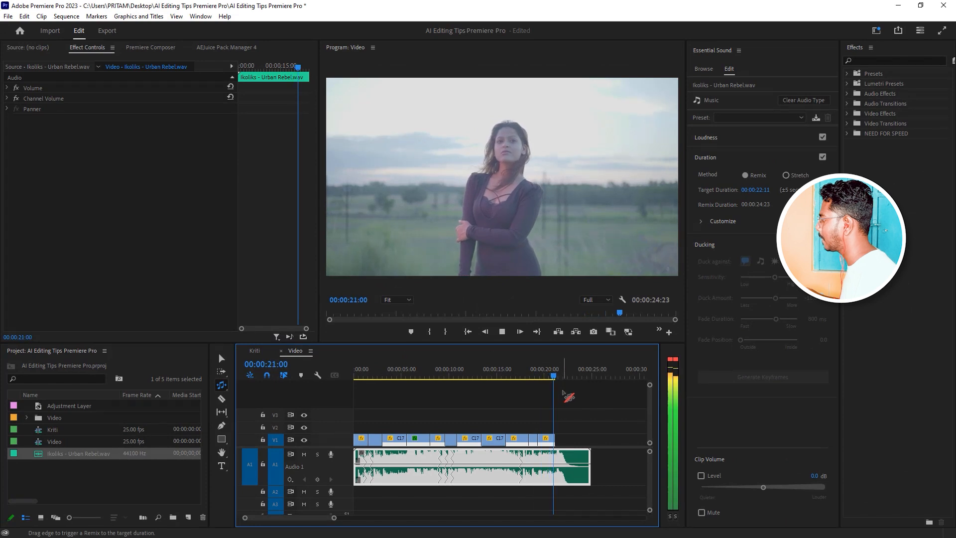
key("space")
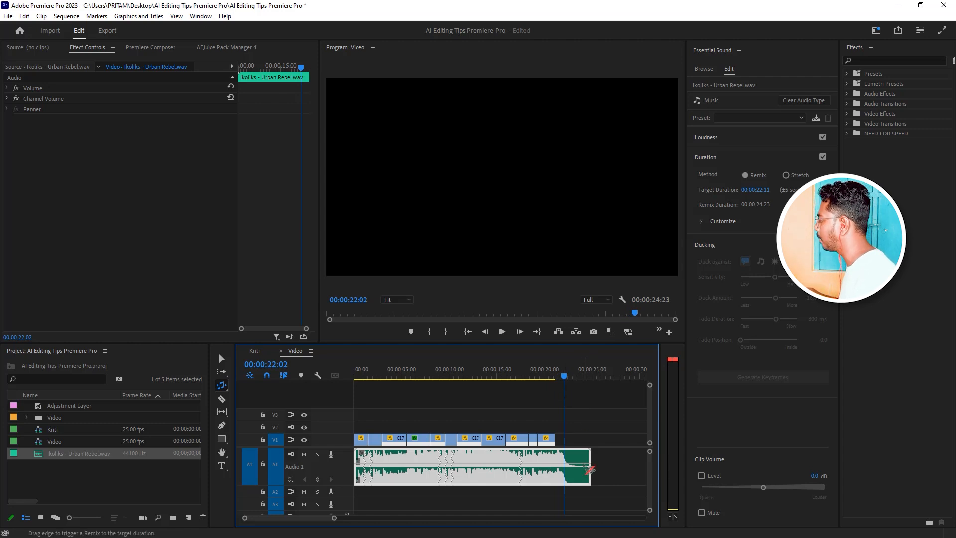
Switch to the Selection tool and expand the Customize options for the music clip's remix duration.
key("v")
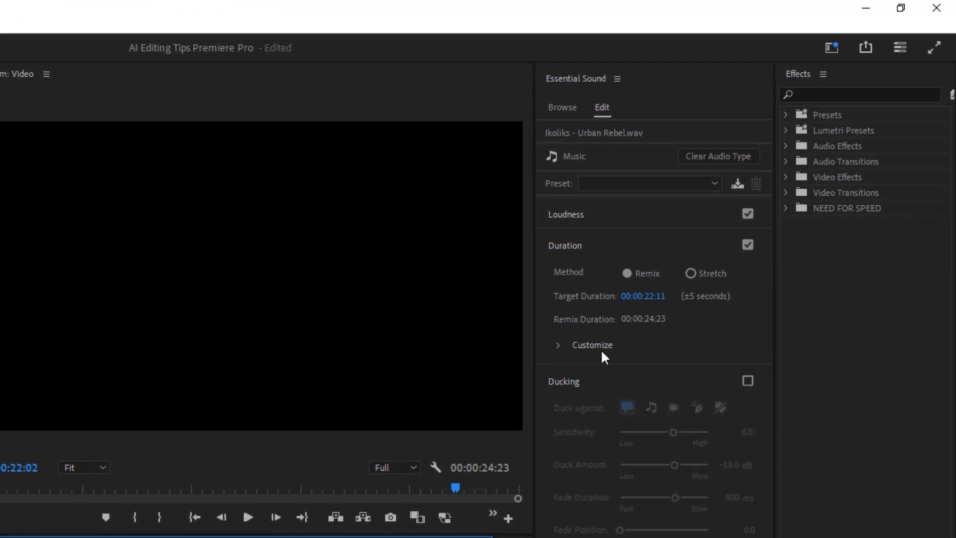
left_click(701, 221)
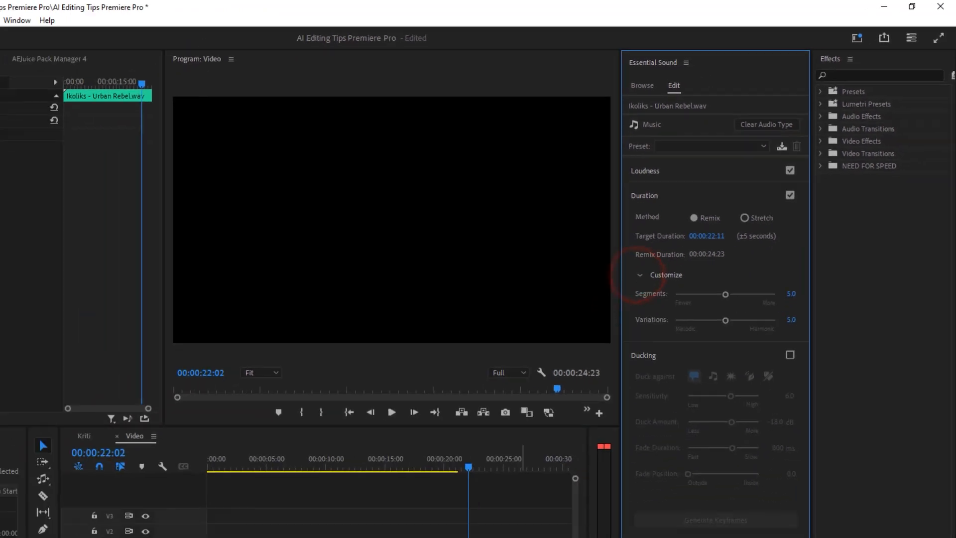
left_click(539, 503)
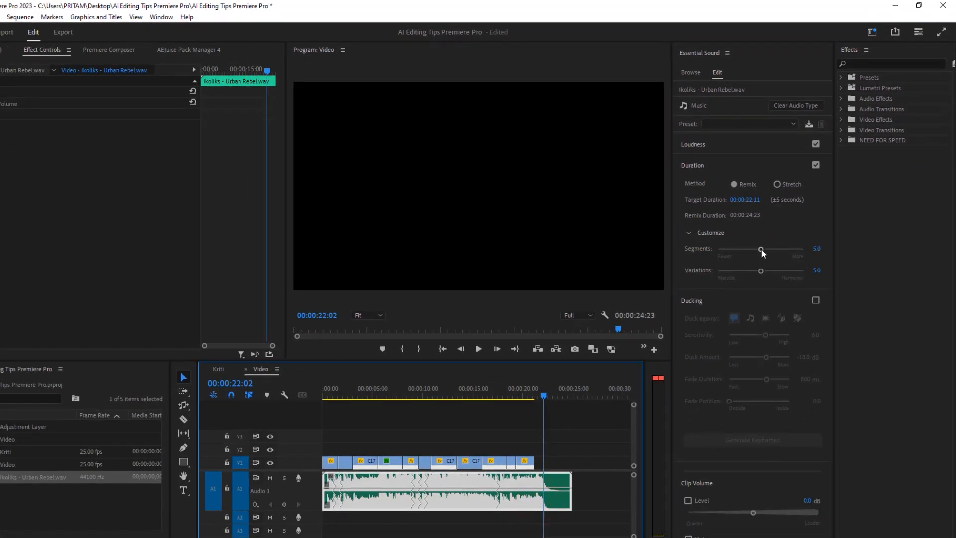
Try the remix Segments at 1.6 and at 6.8, comparing the edit points in the music clip.
left_click_drag(760, 249, 736, 253)
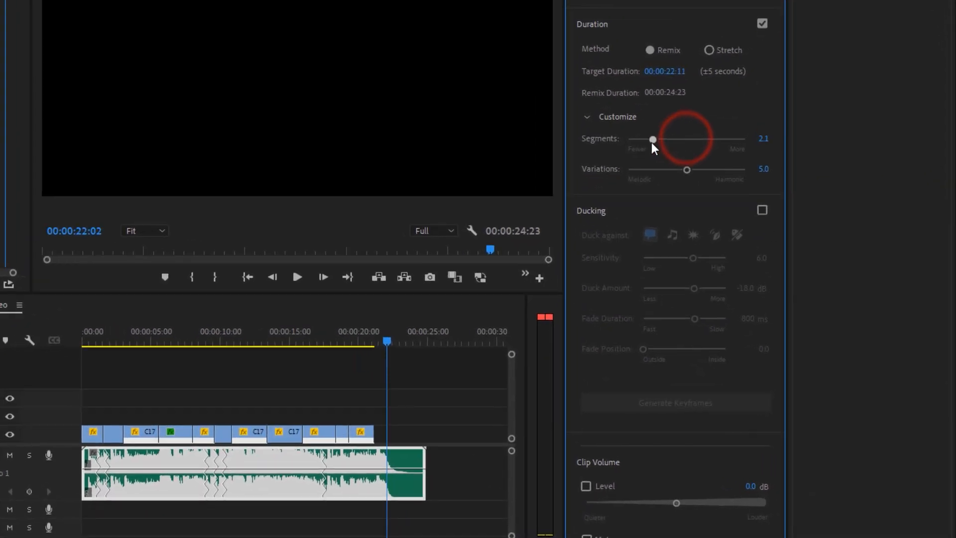
left_click_drag(653, 142, 646, 141)
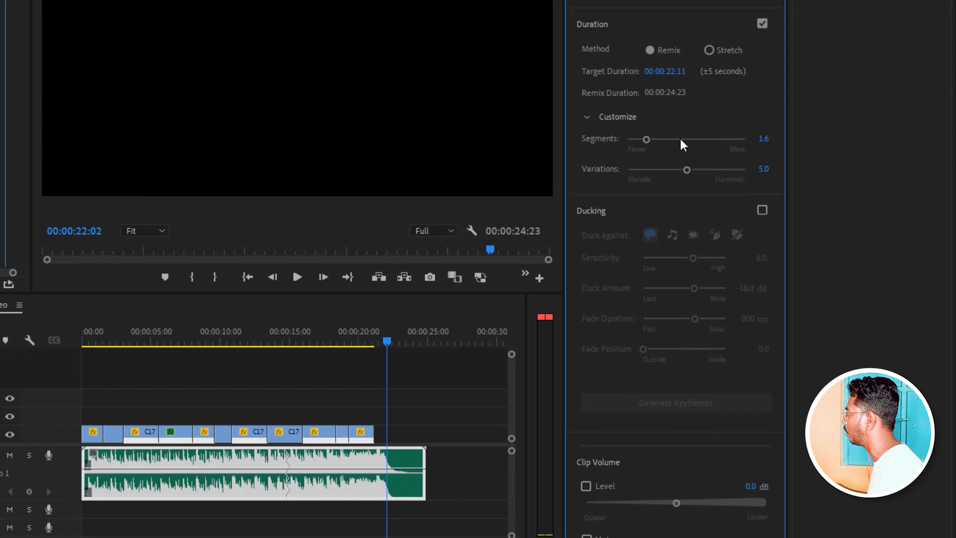
left_click(646, 139)
left_click_drag(641, 139, 709, 139)
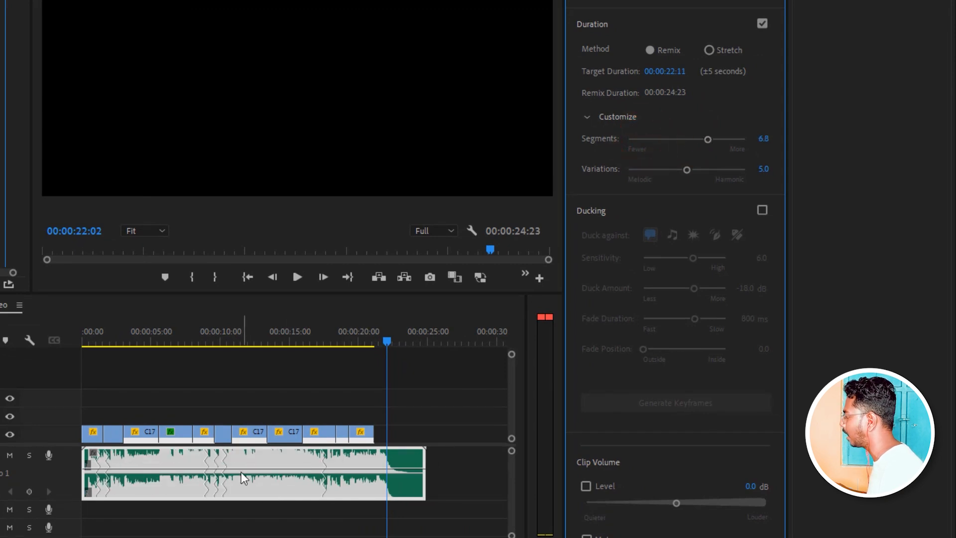
mouse_move(709, 140)
left_mouse_down()
mouse_move(721, 141)
mouse_move(707, 140)
left_mouse_up()
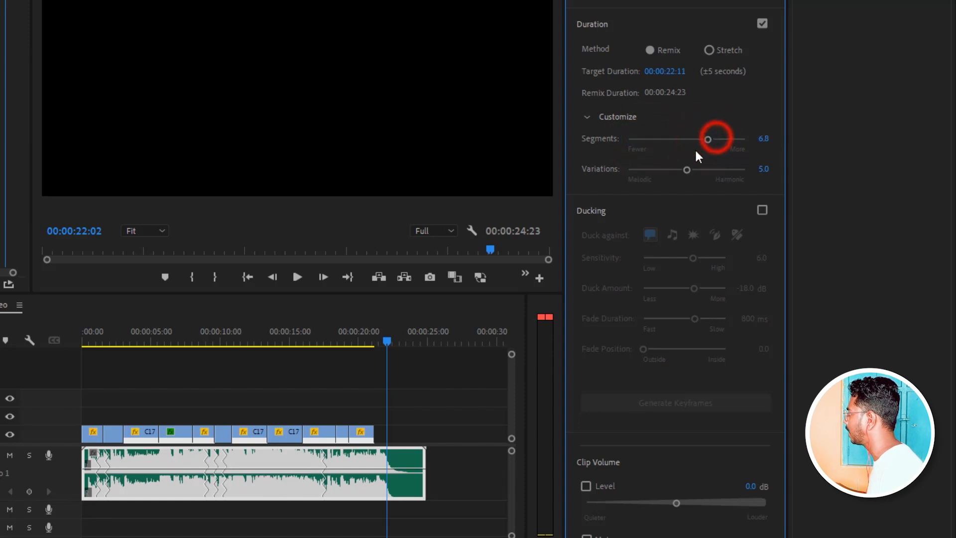
Try the remix Variations at 5.8 and play the sequence from 00:00:08:21.
left_click_drag(687, 170, 652, 171)
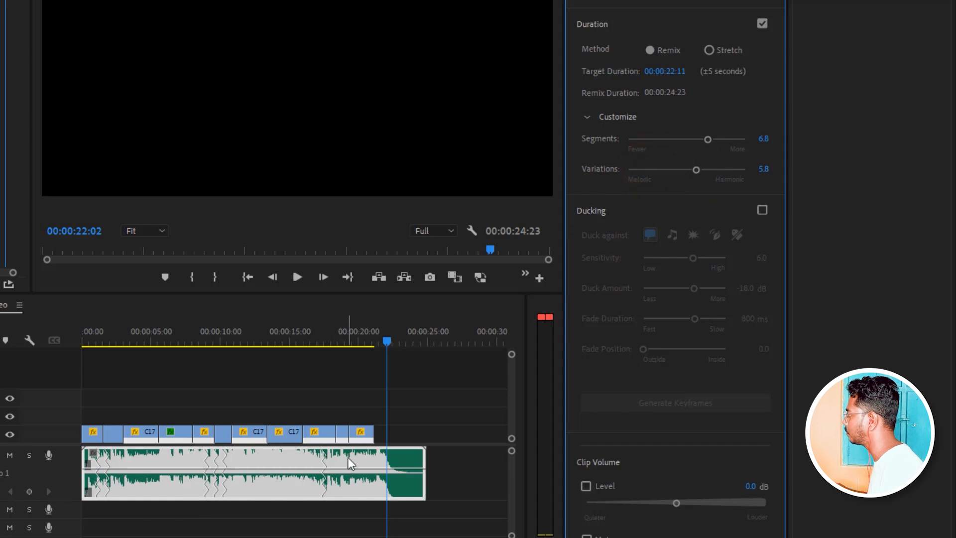
left_click(204, 334)
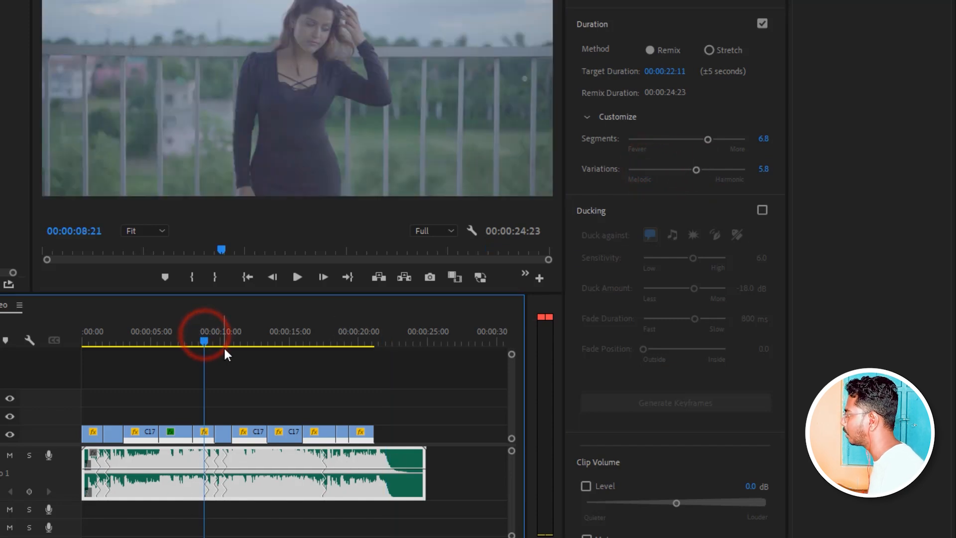
key("space")
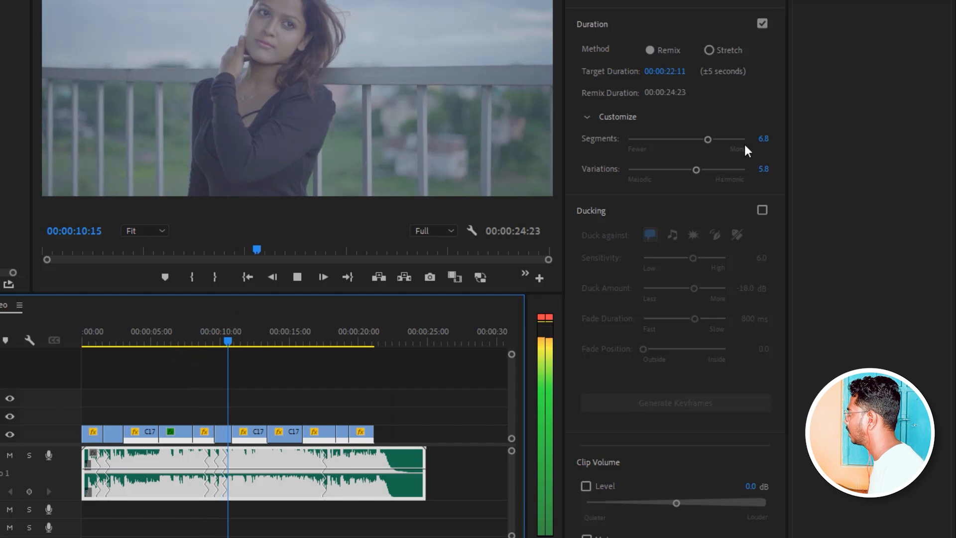
Try the remix Variations at 3.4 and 3.0, and play the sequence from 00:00:07:17.
left_click(668, 171)
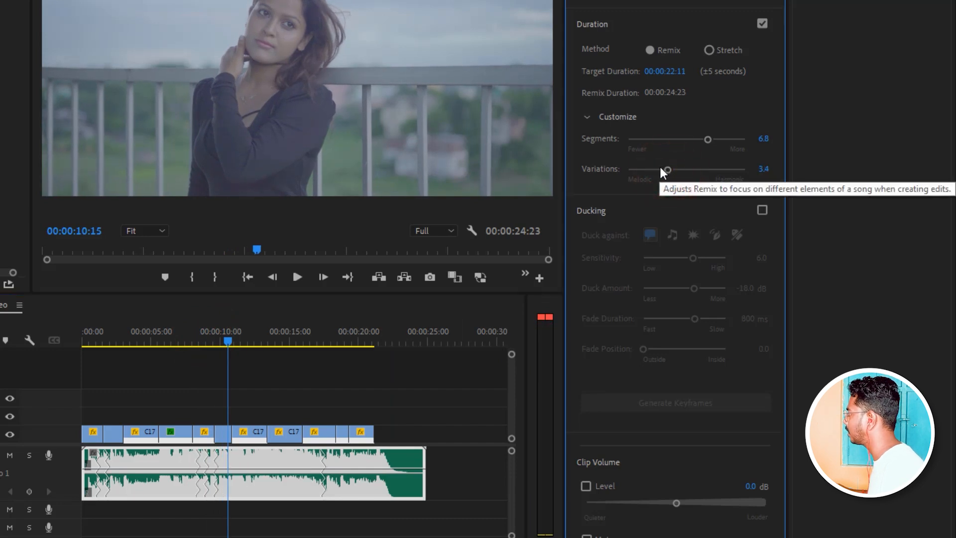
left_click(190, 326)
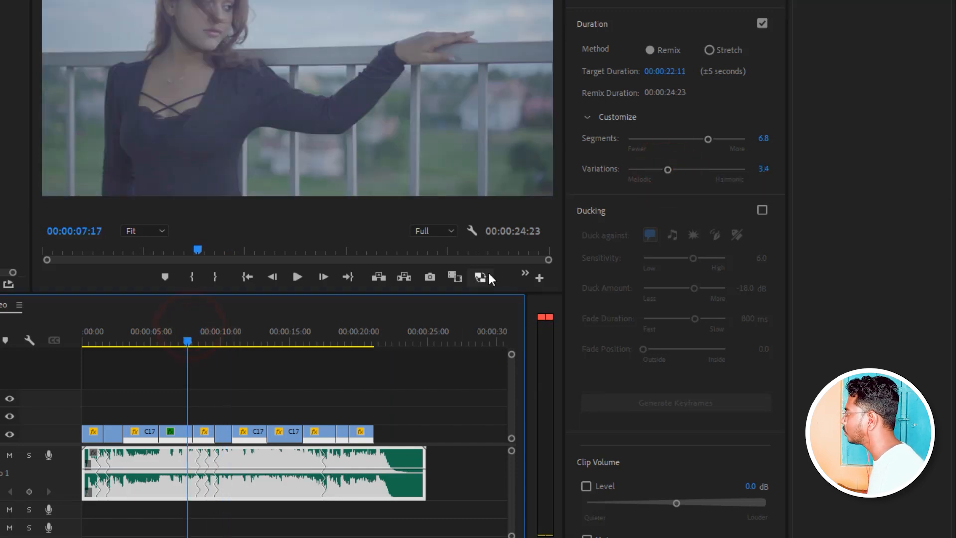
left_click_drag(668, 169, 663, 169)
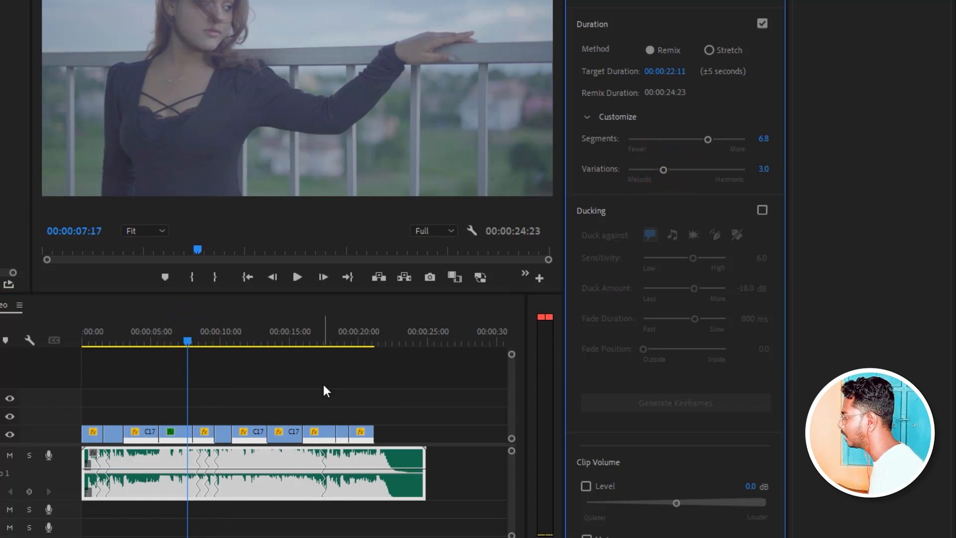
key("space")
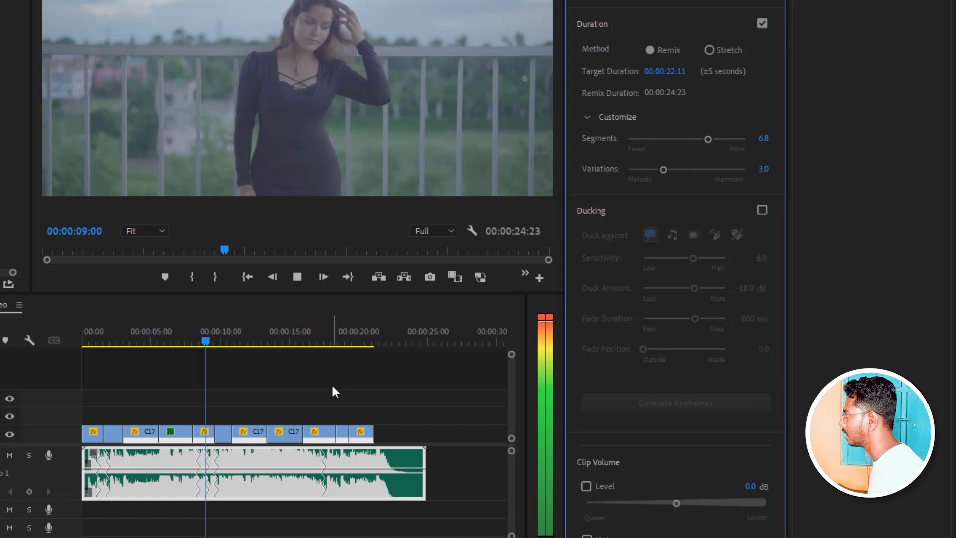
key("space")
Reset the remix Segments and Variations to their default of 5.0 each.
double_click(709, 139)
double_click(663, 169)
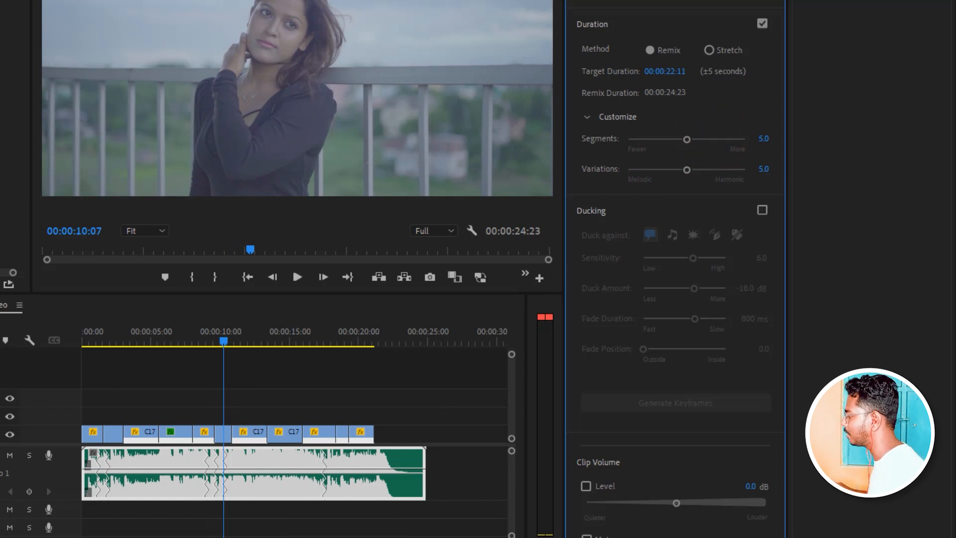
key("minus")
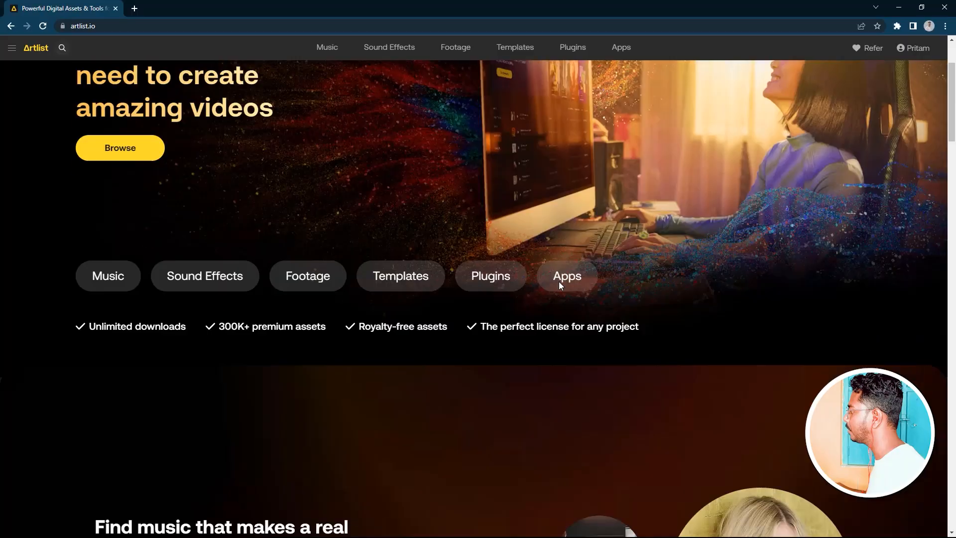
Switch to the Artlist website in the browser, look over the home page and browse its music catalogue.
scroll(559, 281, "down", 7)
scroll(560, 282, "down", 2)
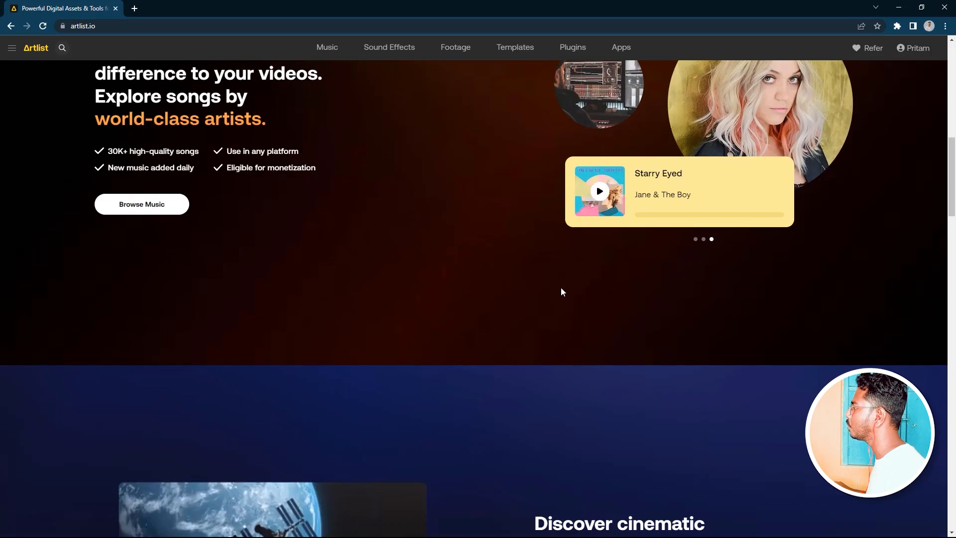
left_click(327, 48)
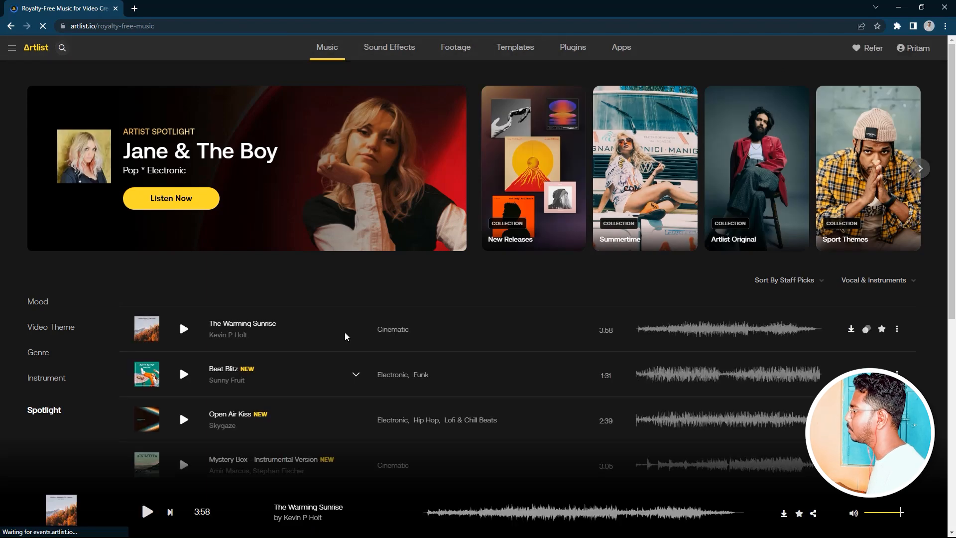
scroll(473, 328, "down", 8)
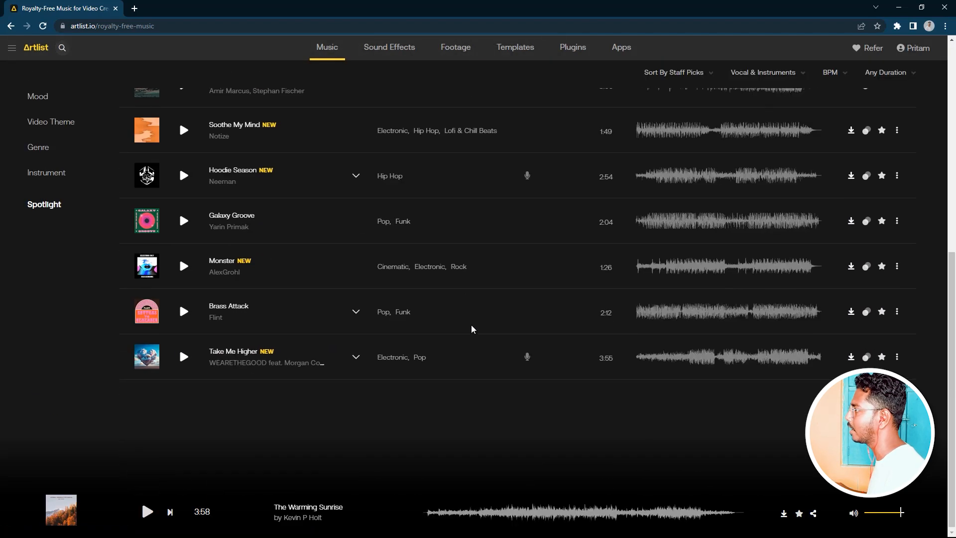
Look over the Mood and Video Theme categories and filter the music catalogue by the Weddings theme.
scroll(474, 324, "up", 8)
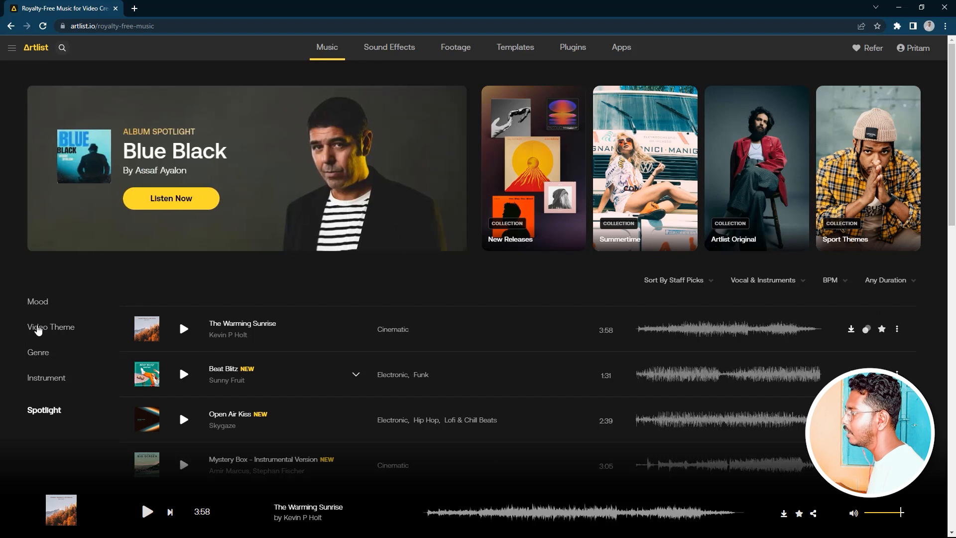
left_click(45, 302)
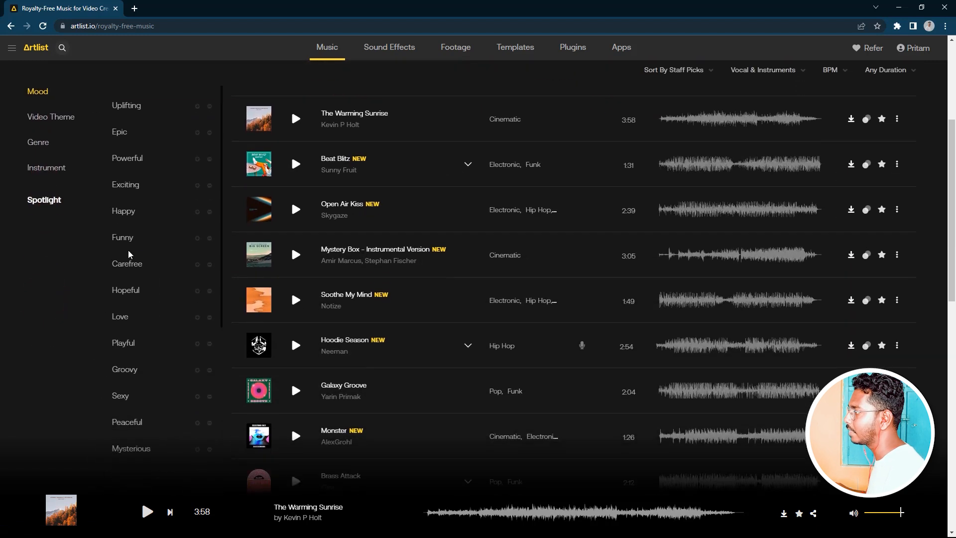
scroll(127, 200, "up", 1)
left_click(52, 165)
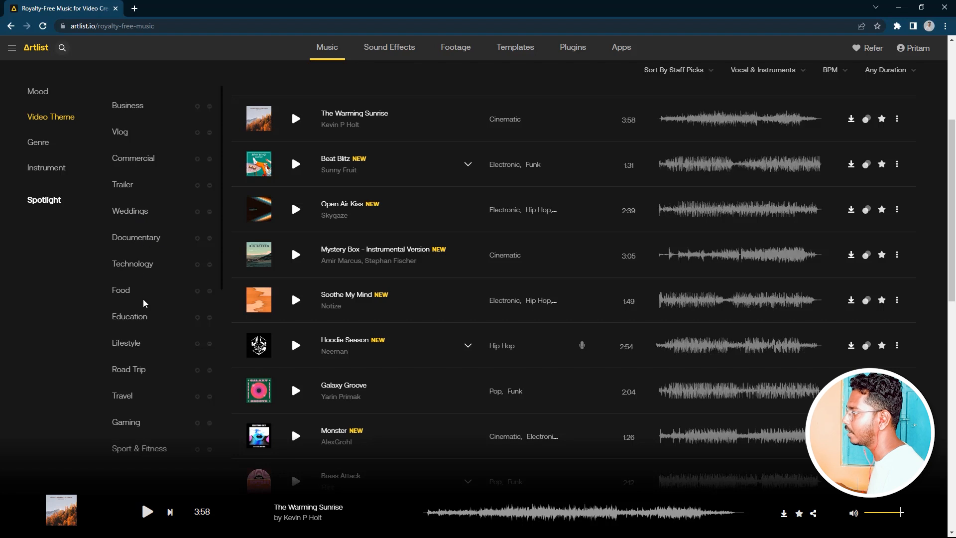
scroll(152, 329, "down", 2)
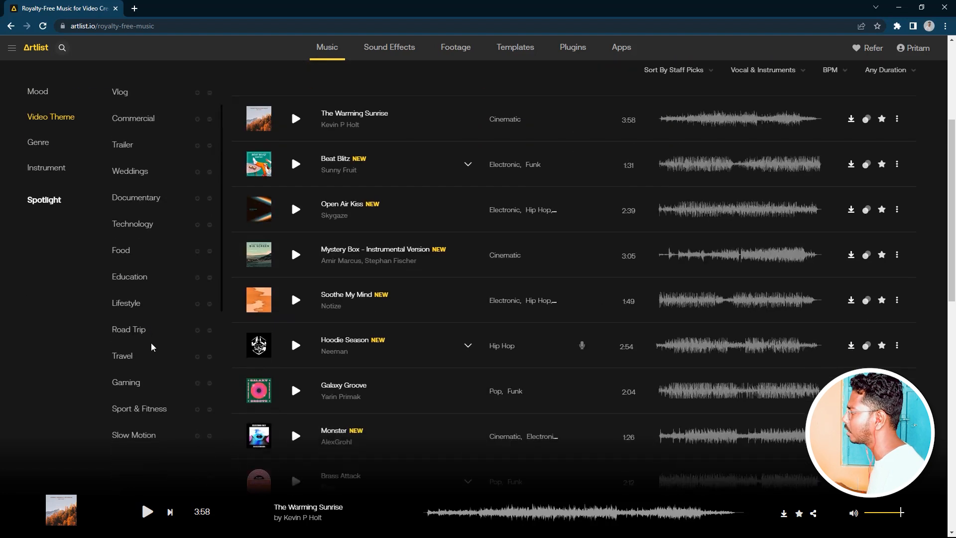
left_click(131, 191)
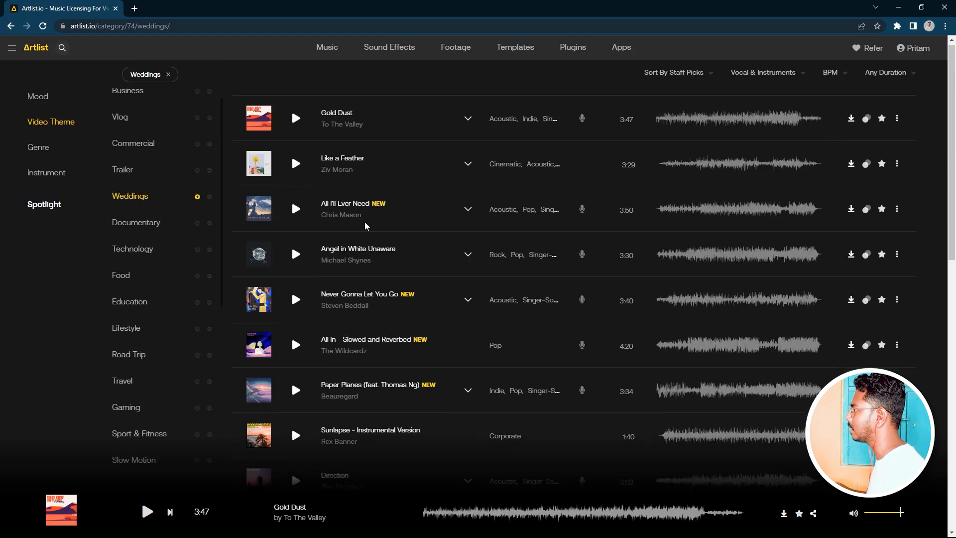
scroll(368, 227, "up", 4)
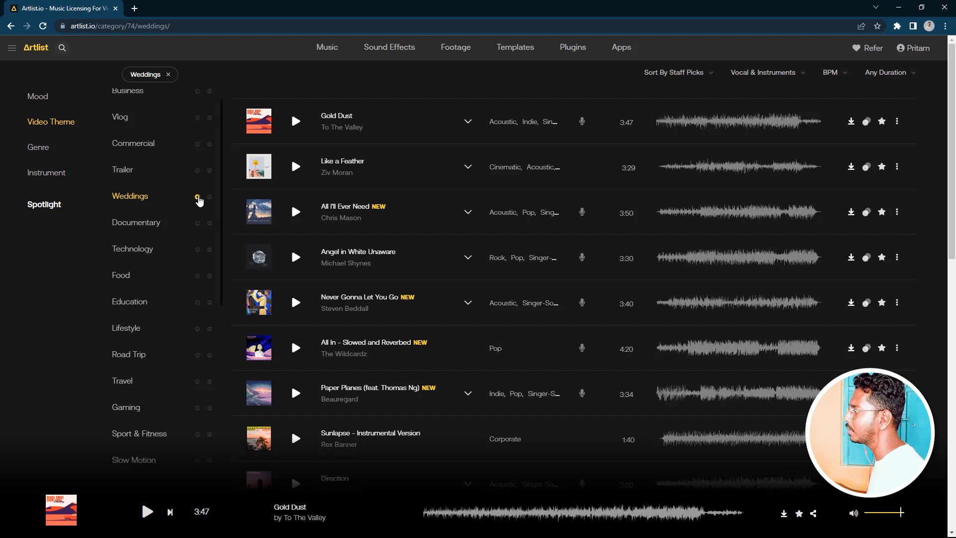
Exclude the Weddings theme from the music results and choose the Ethnic instrument category.
left_click(210, 197)
left_click(47, 174)
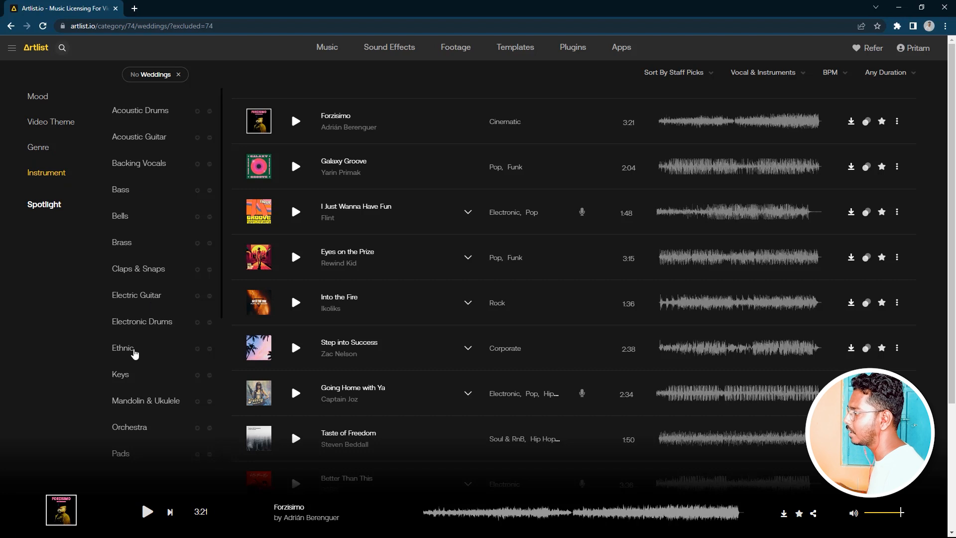
left_click(133, 351)
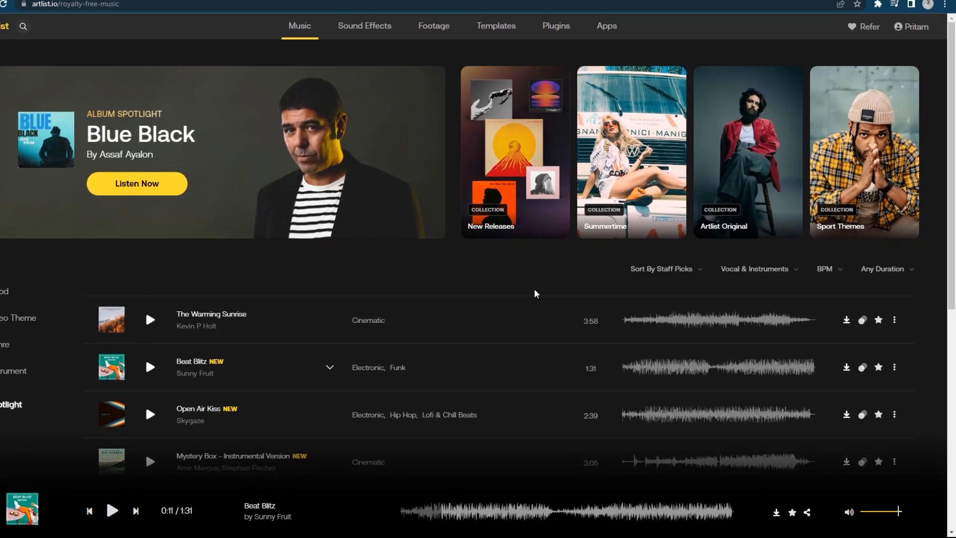
Limit the music catalogue to Instrumental tracks and preview Eyes on the Prize.
left_click(778, 269)
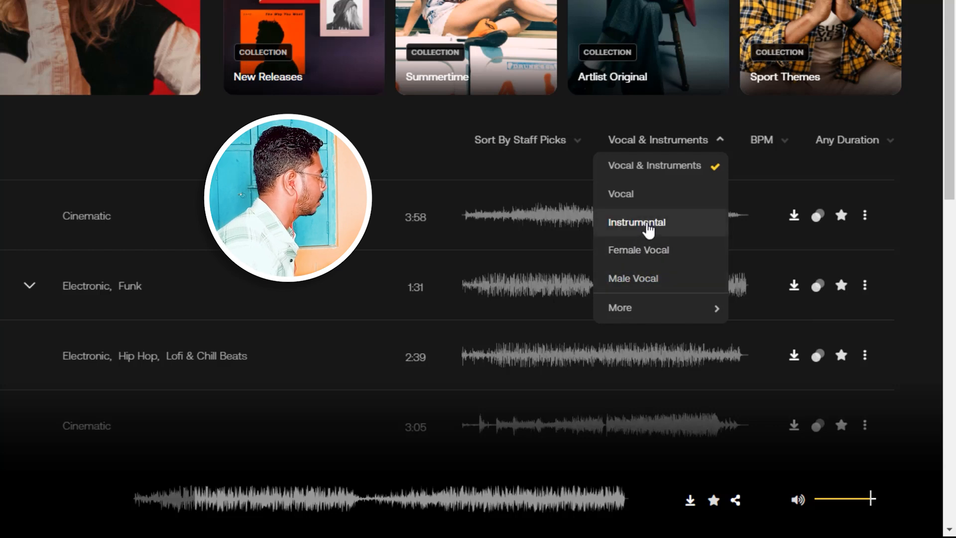
left_click(648, 226)
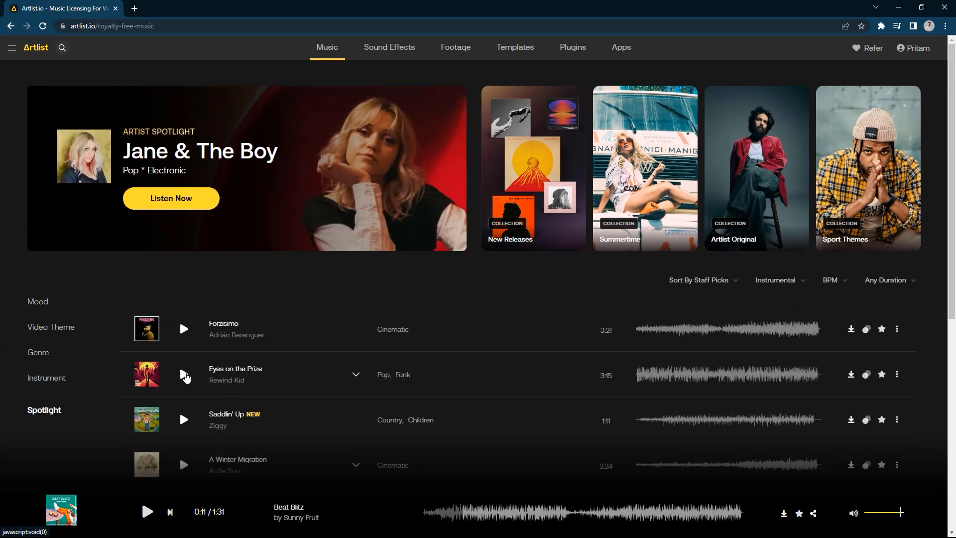
left_click(184, 375)
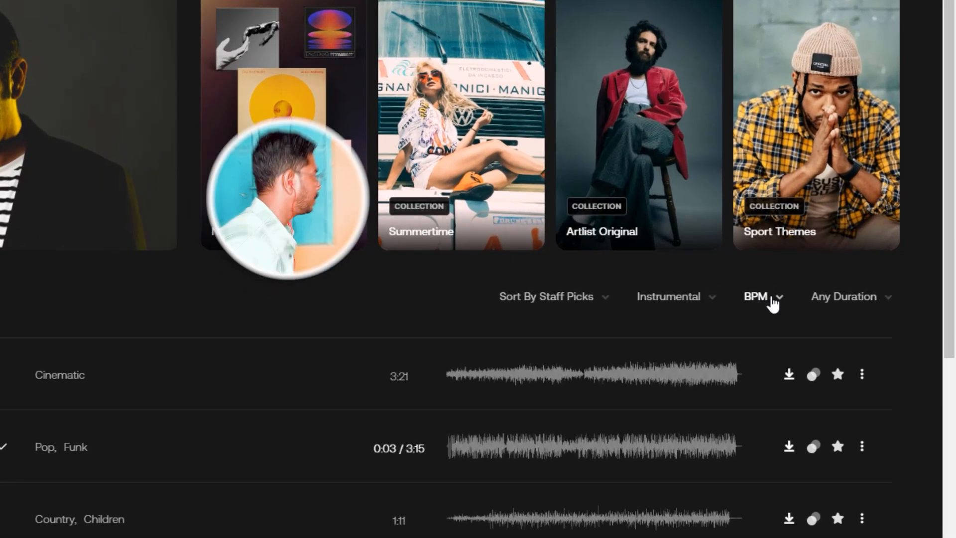
Filter the tracks to the Med - Fast tempo of 110 - 130 BPM and preview Waltz at several points.
left_click(773, 298)
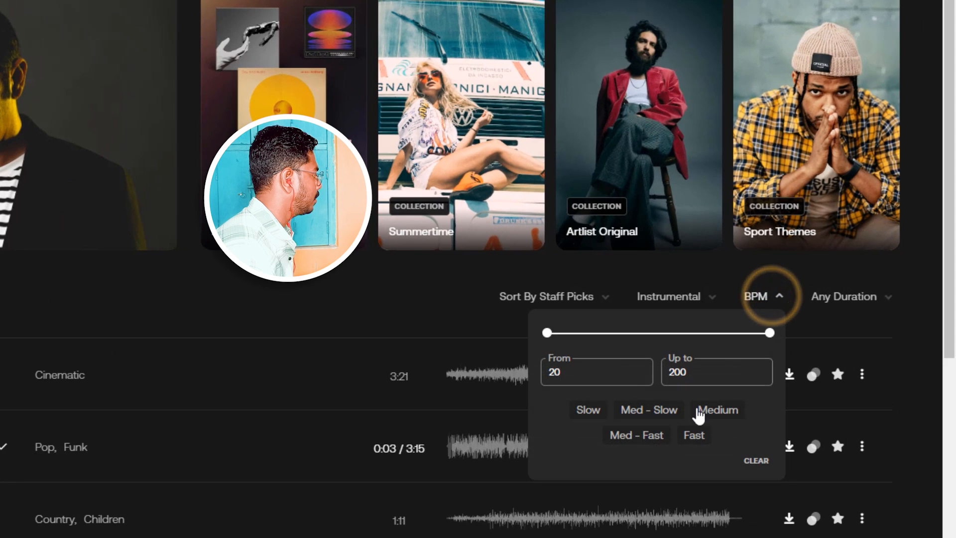
left_click(635, 437)
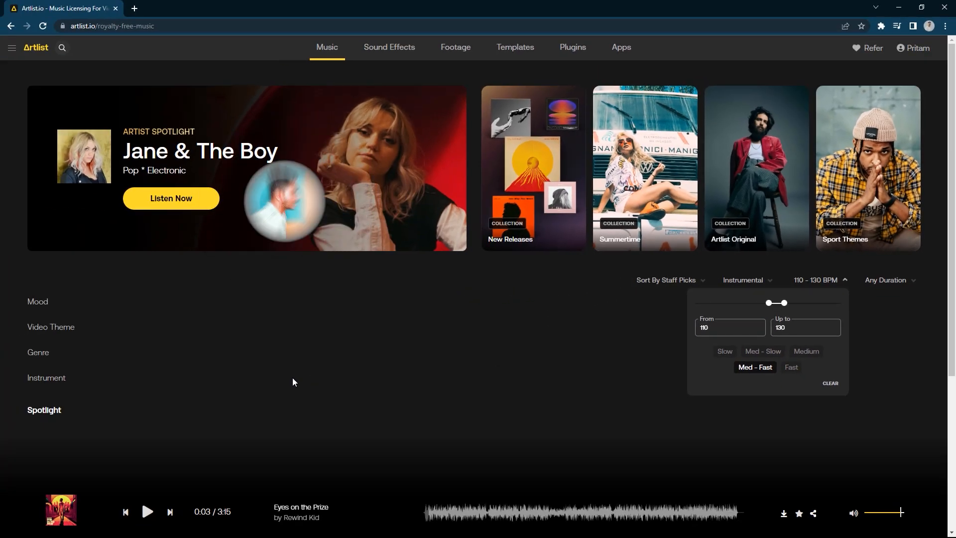
left_click(184, 419)
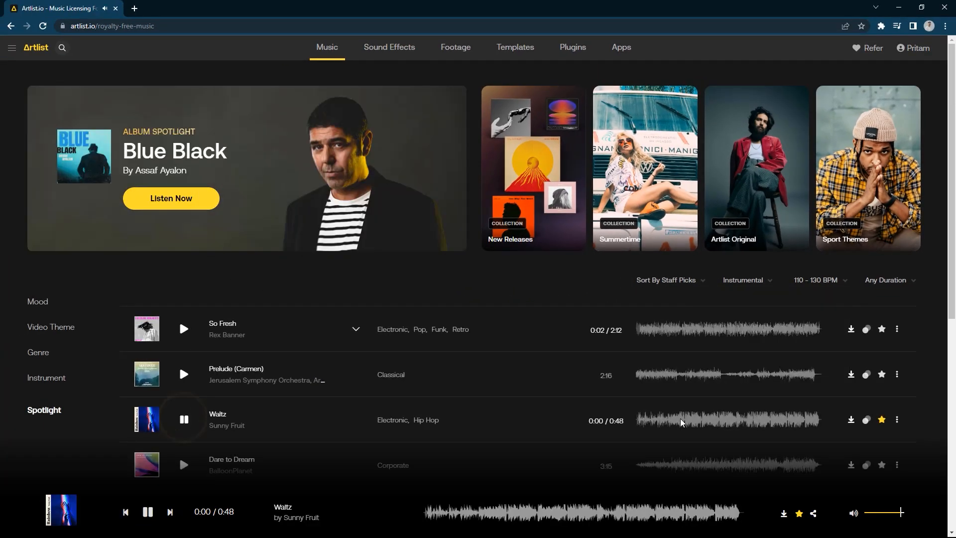
left_click(659, 422)
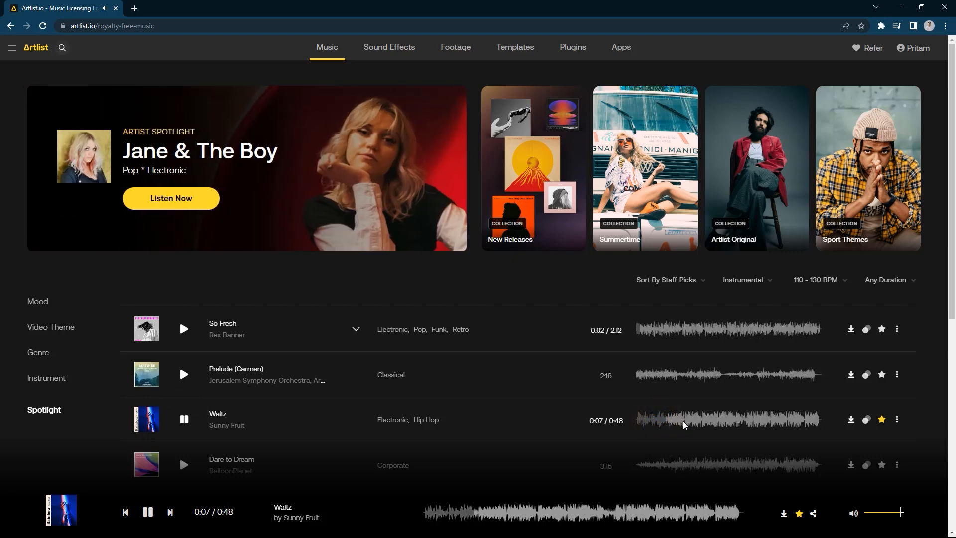
left_click(729, 421)
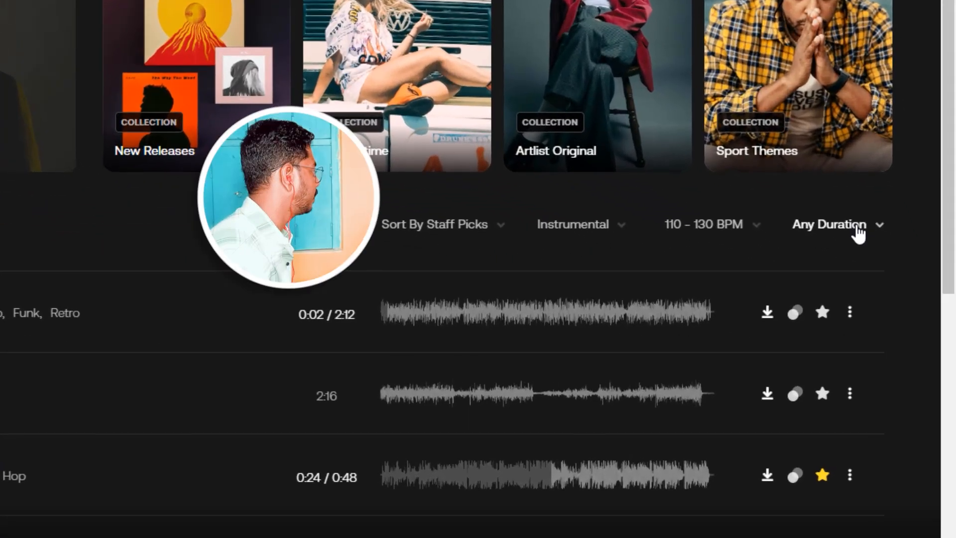
Limit the track duration to at most 01:28, look over the results and preview Road to the Jungle from its song page.
left_click(858, 231)
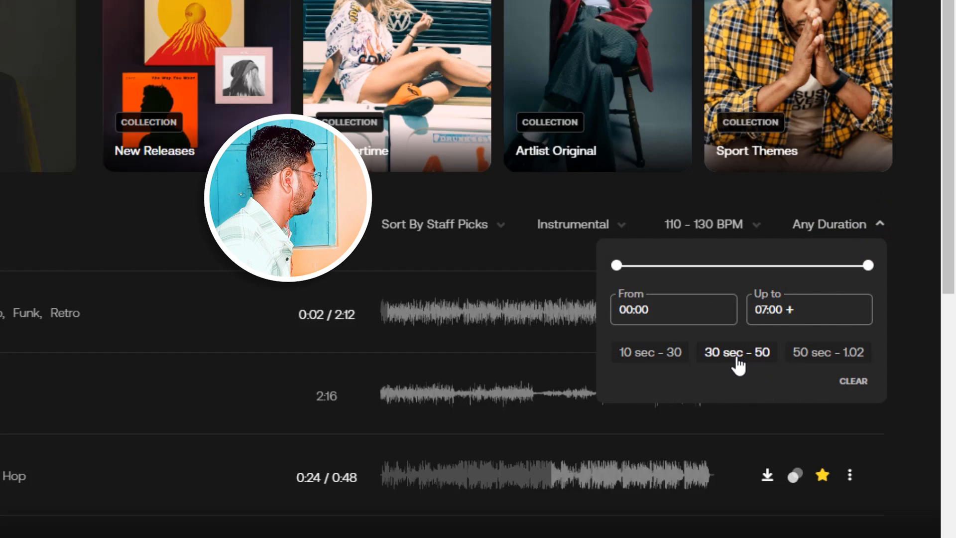
left_click_drag(867, 264, 758, 272)
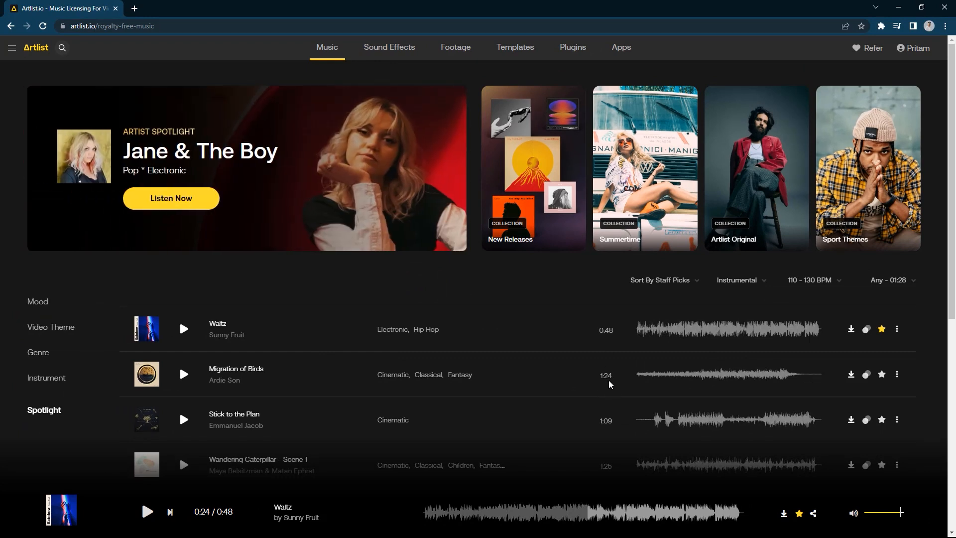
scroll(617, 383, "down", 1)
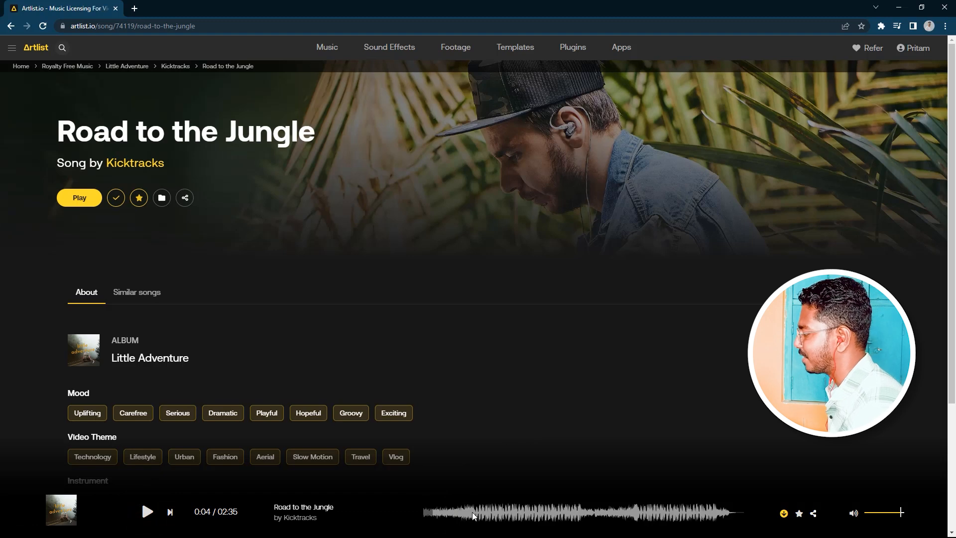
left_click(485, 512)
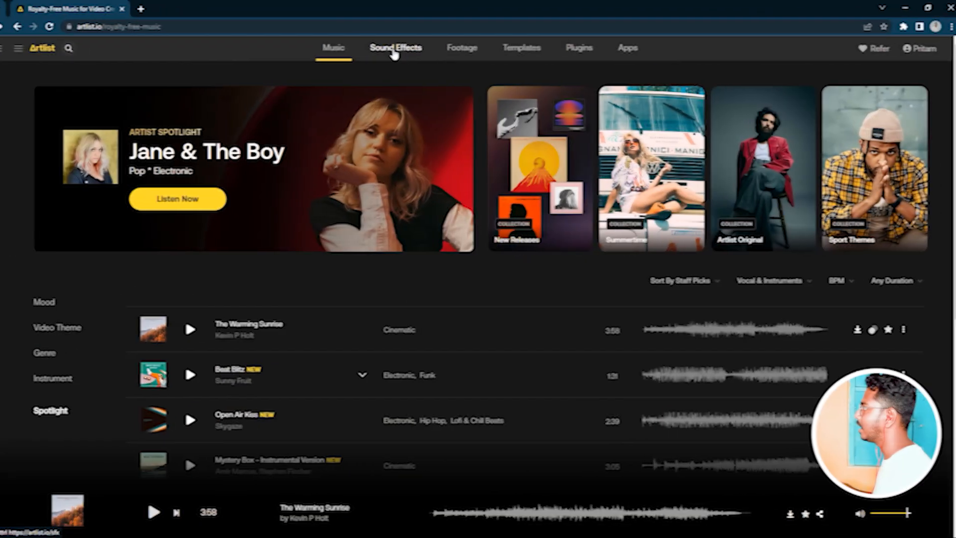
Look over the Sound Effects catalogue and the stock Footage catalogue.
left_click(394, 52)
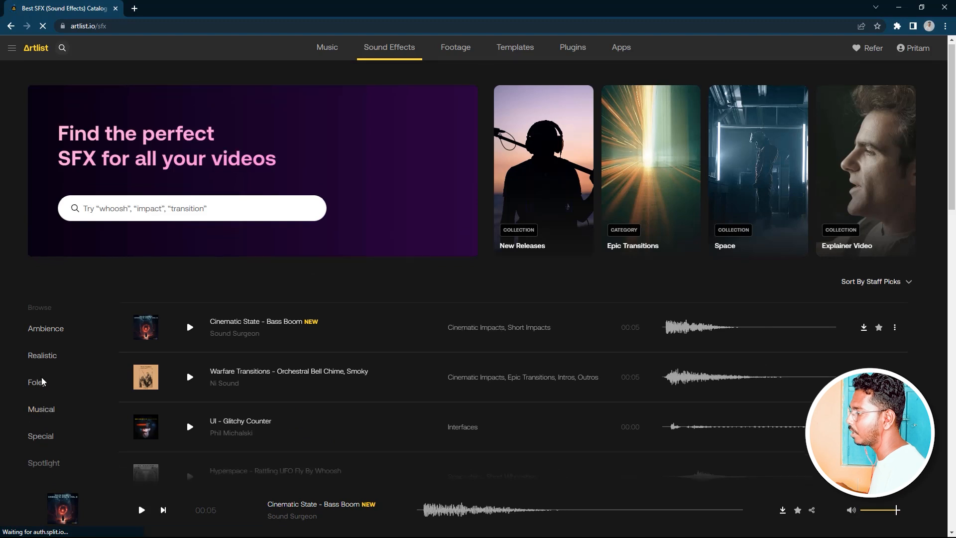
scroll(46, 284, "down", 2)
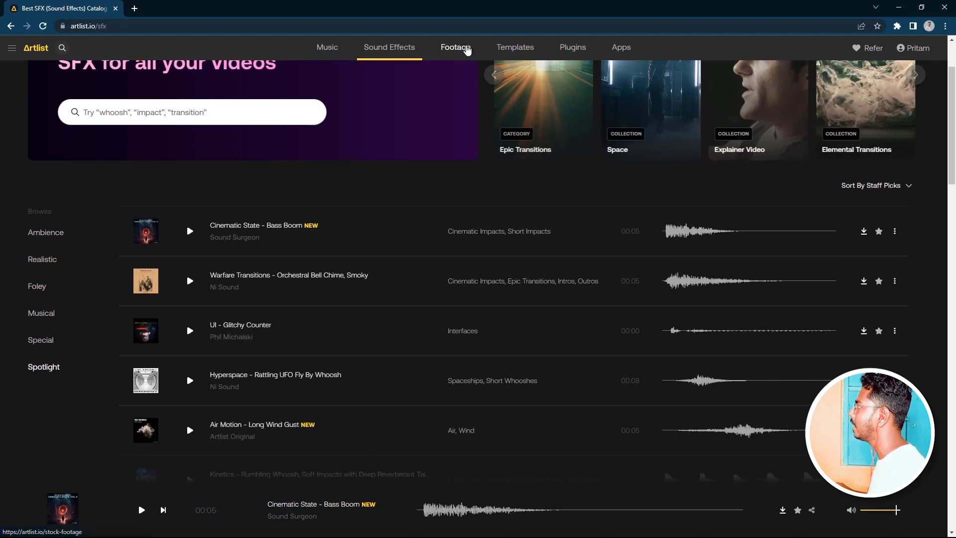
left_click(456, 46)
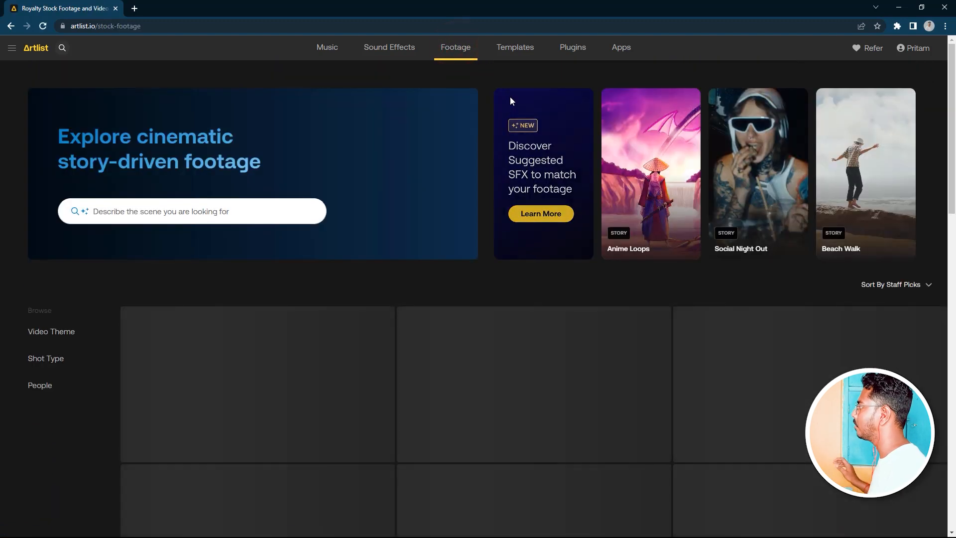
scroll(518, 289, "down", 3)
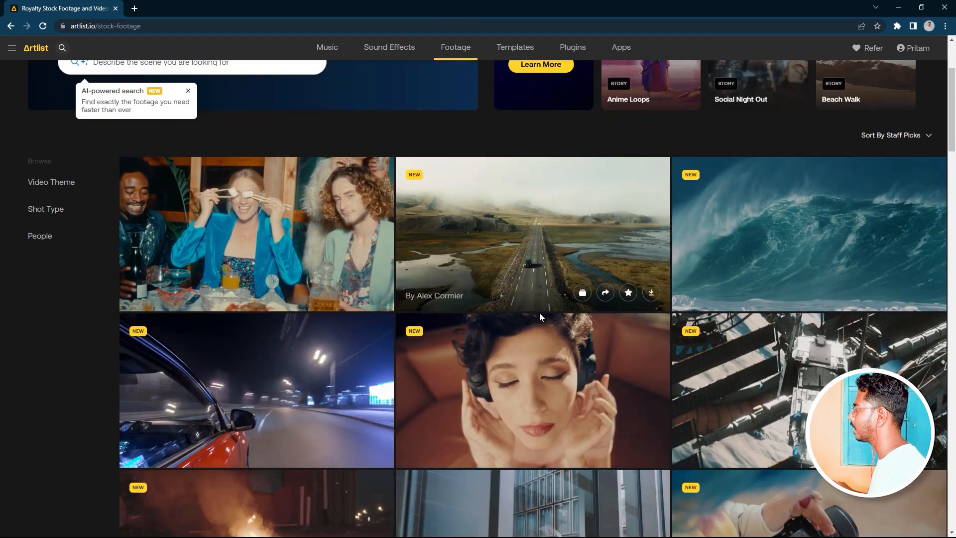
scroll(540, 313, "up", 3)
Look over the video Templates catalogue and return to the Music catalogue.
left_click(506, 53)
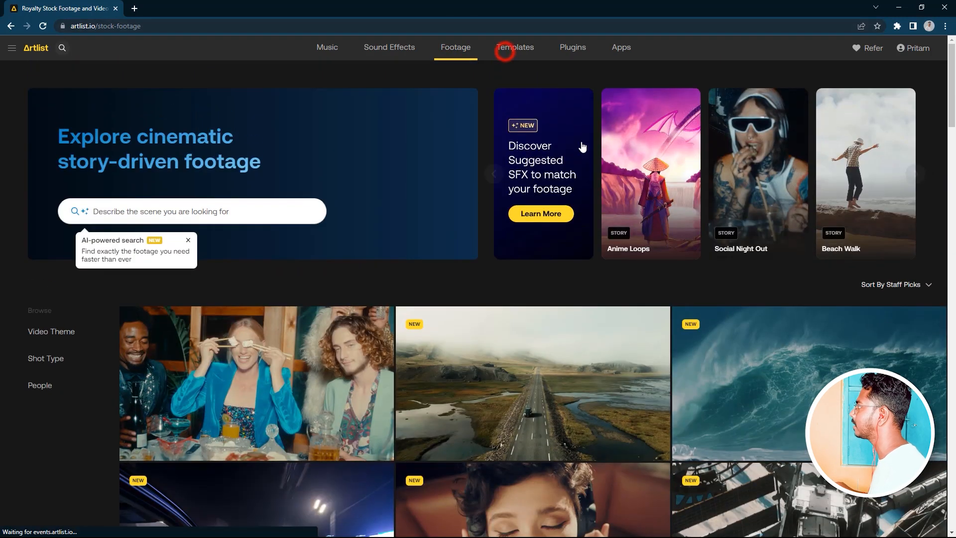
scroll(546, 299, "down", 7)
scroll(540, 343, "down", 2)
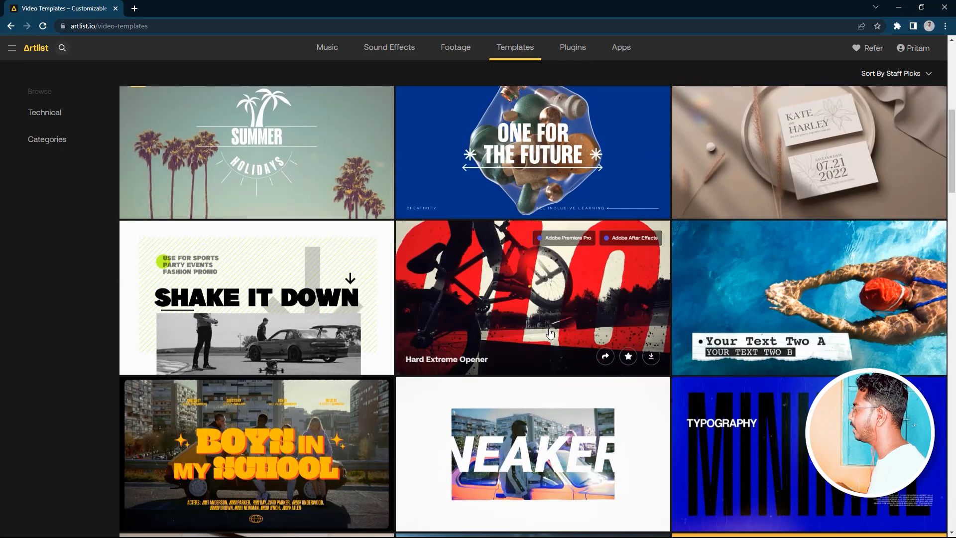
scroll(574, 328, "down", 3)
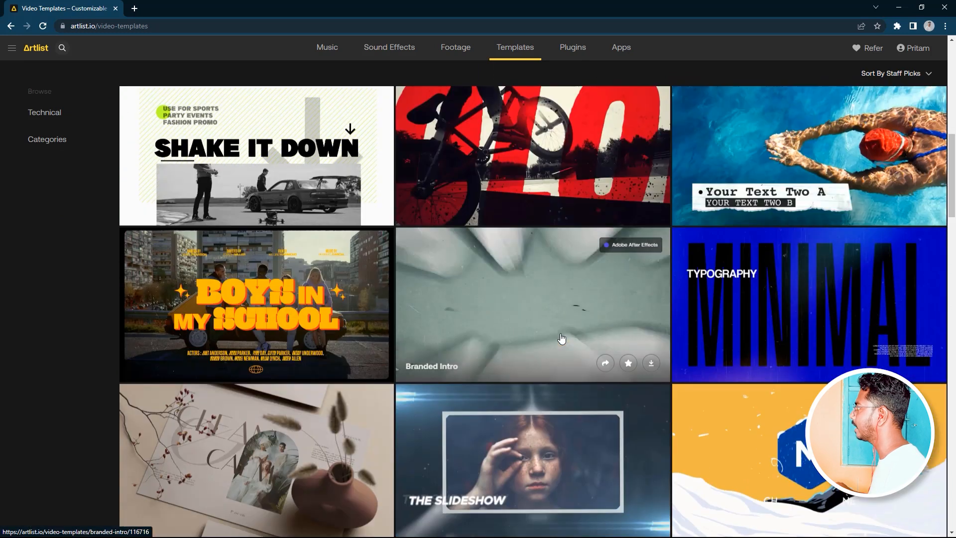
left_click(324, 47)
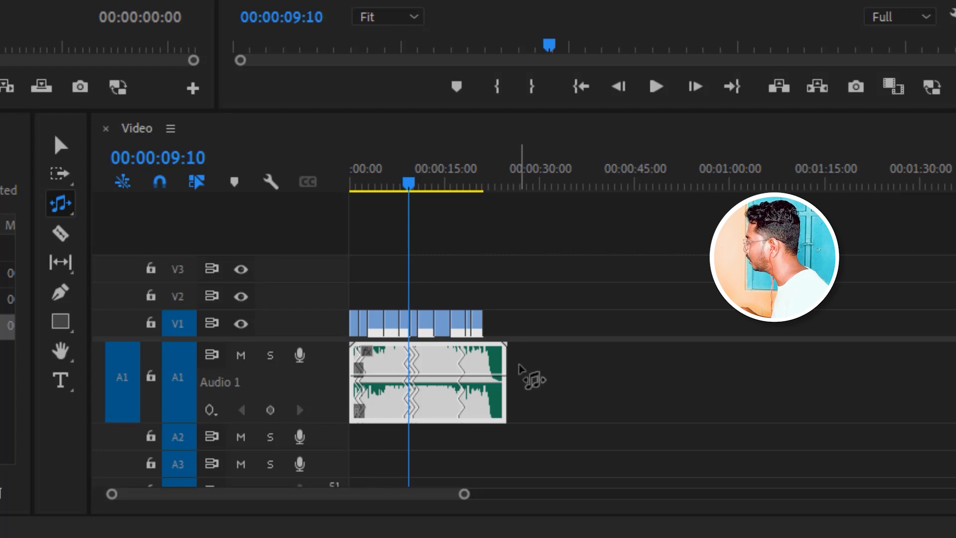
Switch to Premiere Pro, extend the A1 music with the Remix tool to about 00:03:11:21 and play it from 00:01:26:05.
left_click_drag(464, 494, 631, 494)
left_click_drag(418, 400, 908, 403)
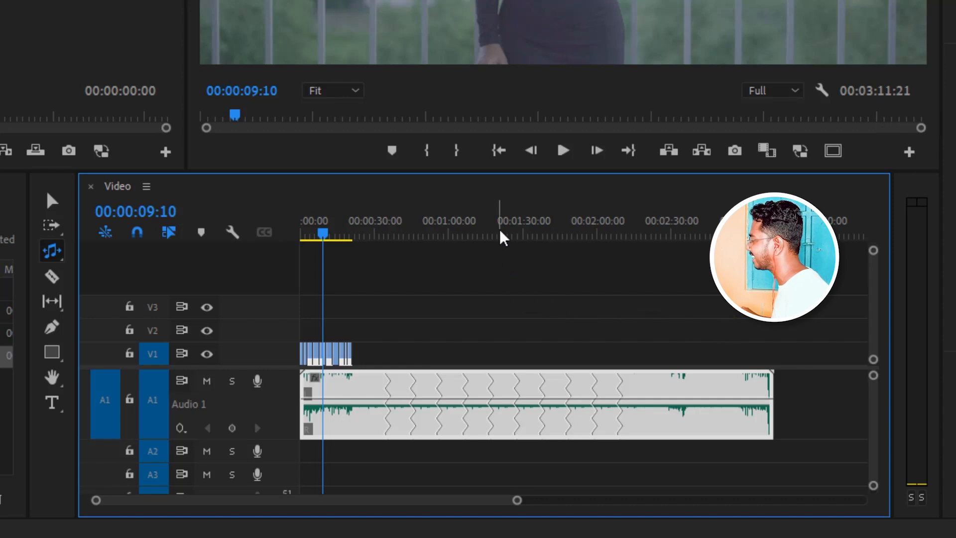
left_click(516, 203)
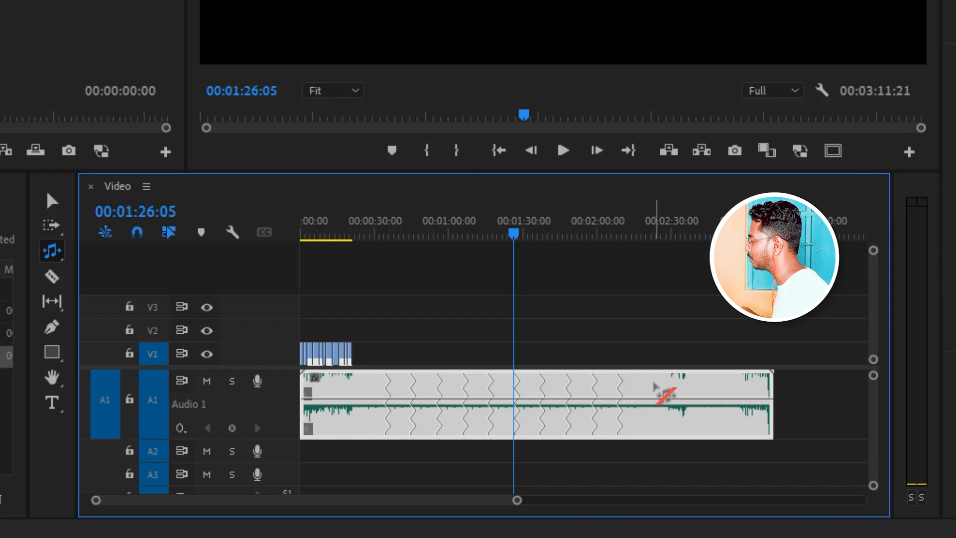
key("space")
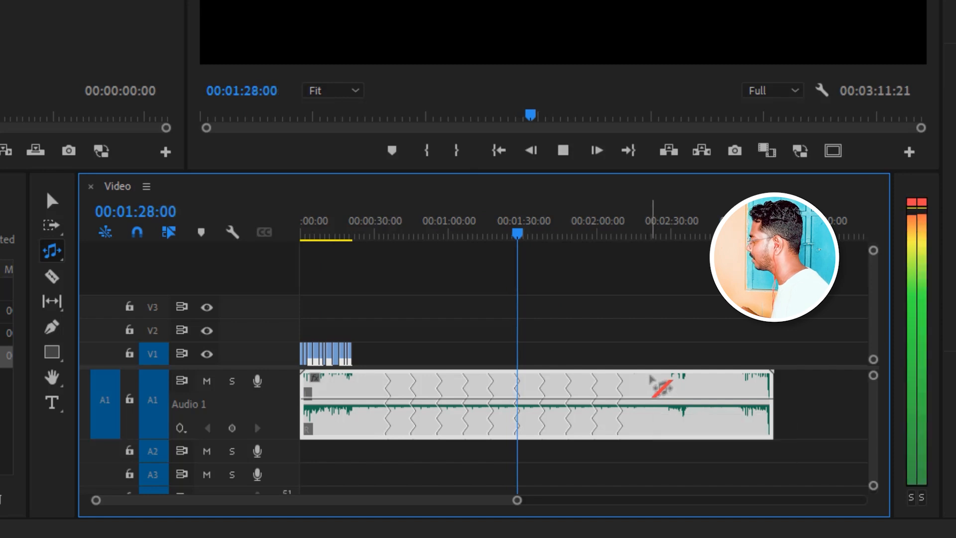
key("space")
Activate the Selection tool and play the extended music from 00:01:20:13 and across the following remix cuts.
key("v")
left_click_drag(557, 395, 558, 401)
left_click(500, 219)
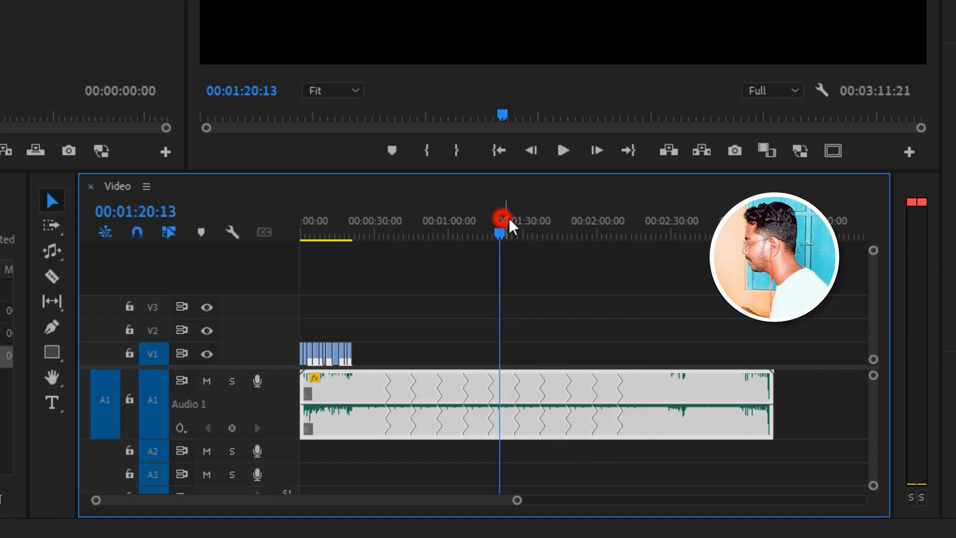
key("space")
left_click(509, 227)
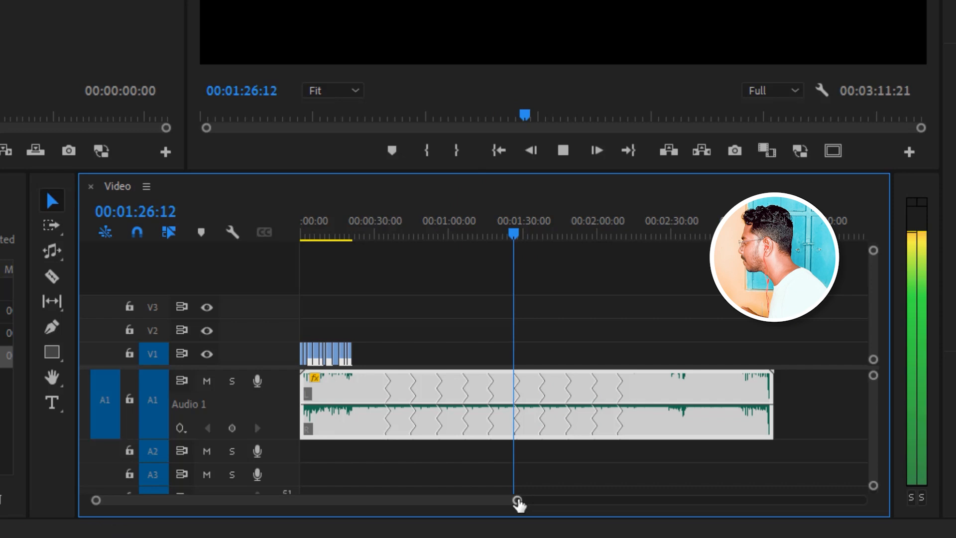
left_click(516, 501)
left_click(742, 230)
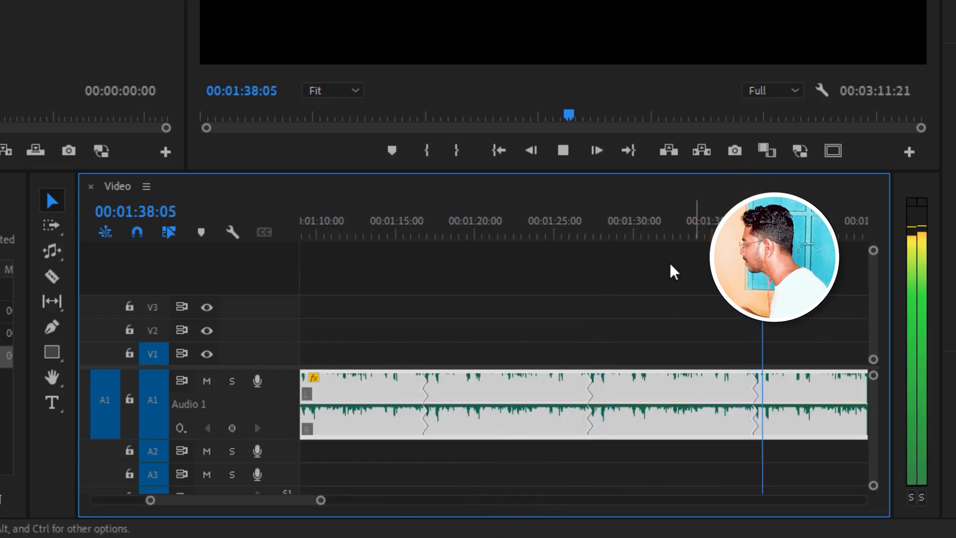
left_click_drag(321, 500, 472, 493)
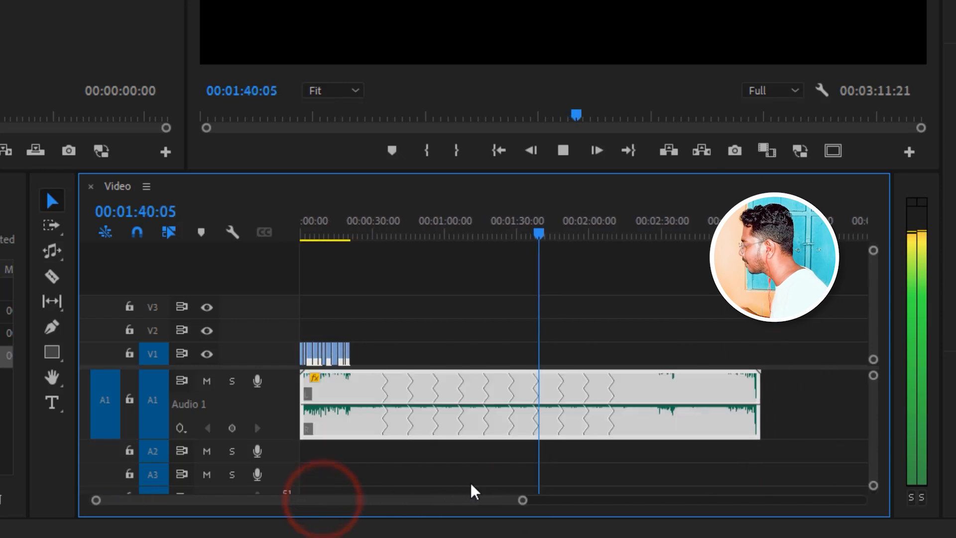
Stop playback and extend the A1 music with the Remix tool to about 00:04:24:22.
key("space")
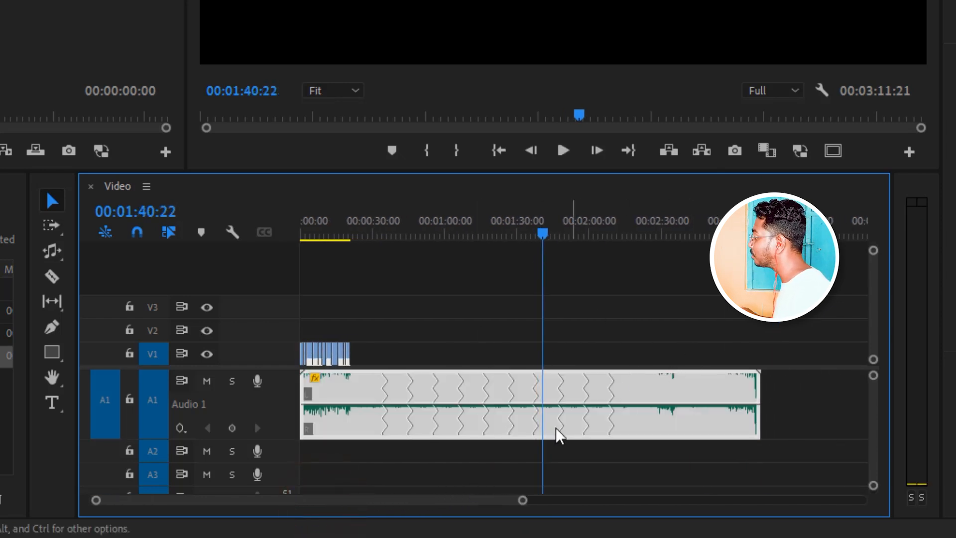
left_click_drag(521, 503, 583, 495)
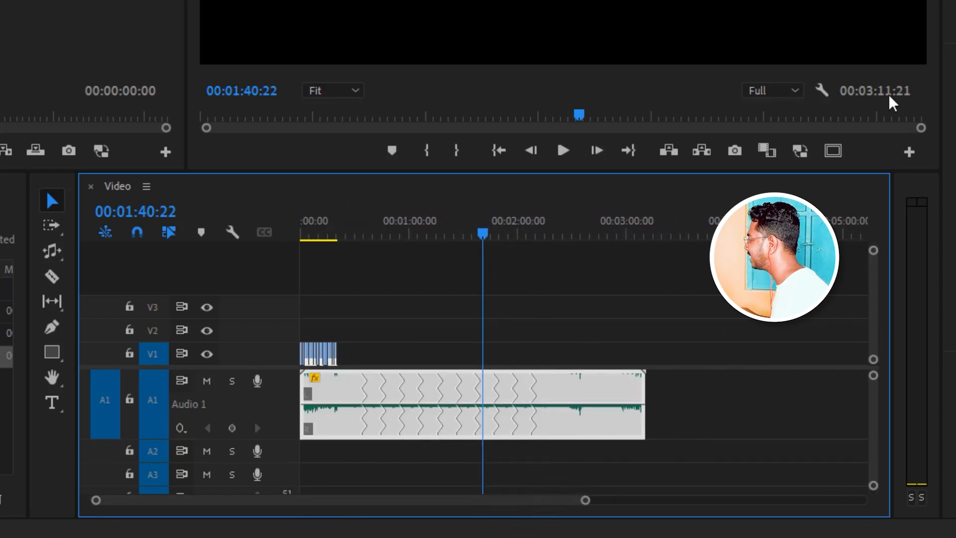
left_click(633, 232)
left_click(52, 251)
left_click_drag(646, 381, 776, 403)
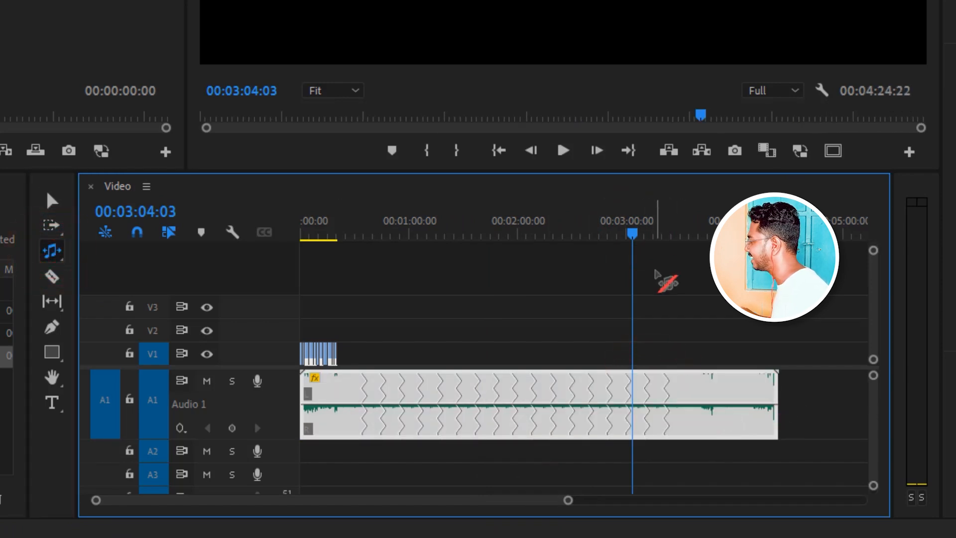
left_click(757, 231)
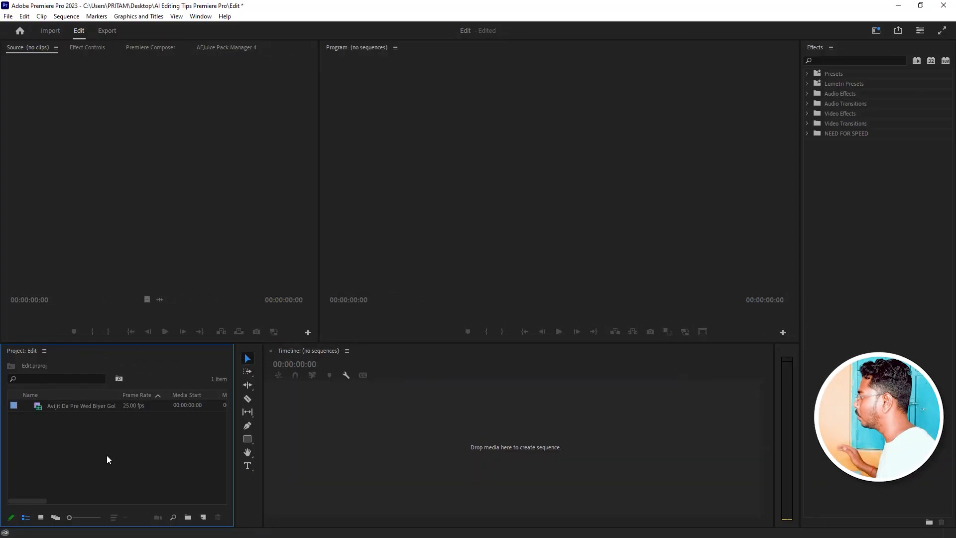
Open the imported pre-wedding clip in the Source Monitor and create a new sequence from it.
double_click(39, 407)
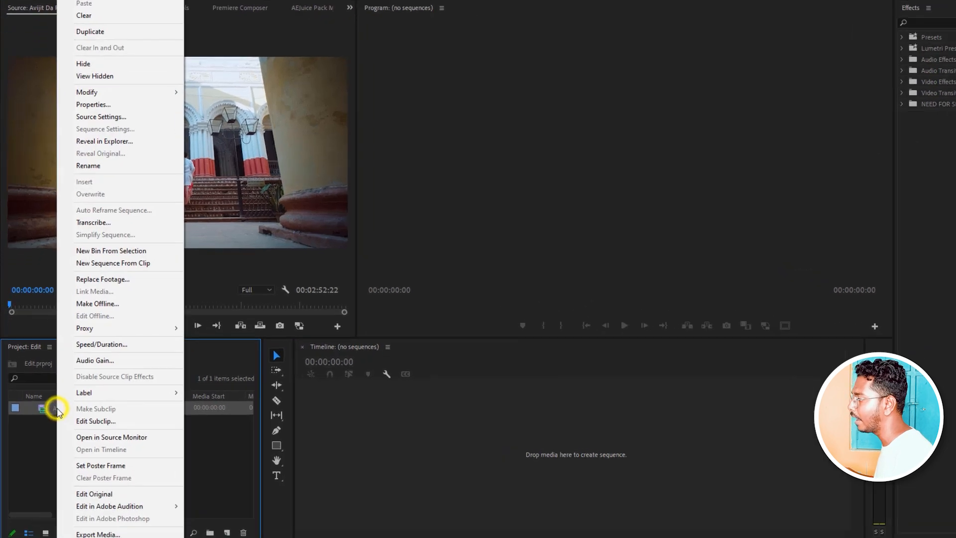
left_click(139, 264)
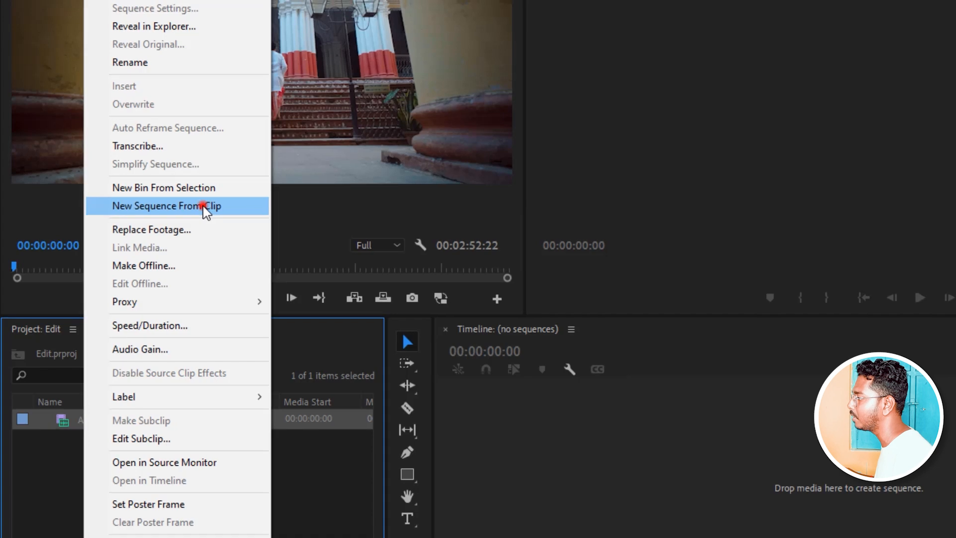
left_click(204, 207)
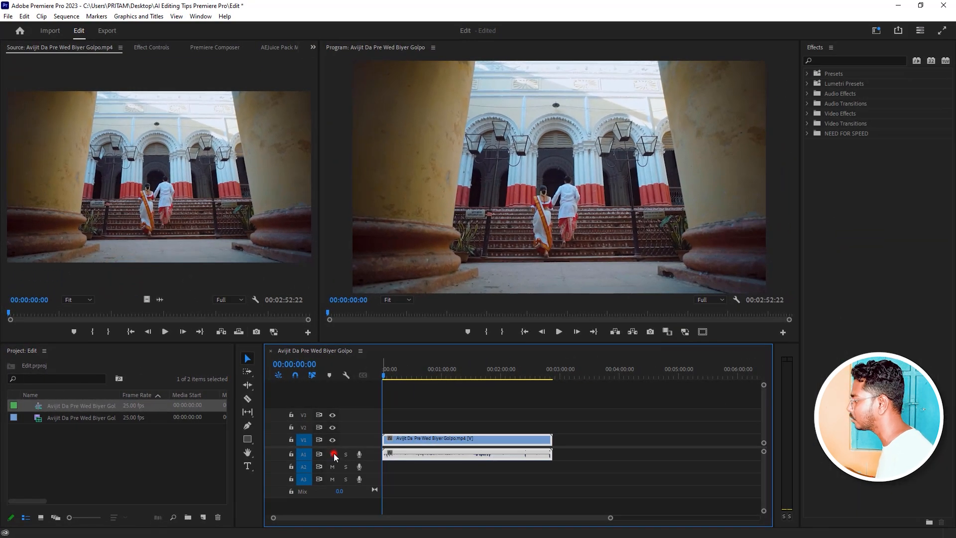
Mute track A1 and move the playhead to 00:00:07:01 in the new sequence.
left_click(334, 453)
left_click_drag(406, 366, 388, 384)
left_click_drag(611, 518, 563, 528)
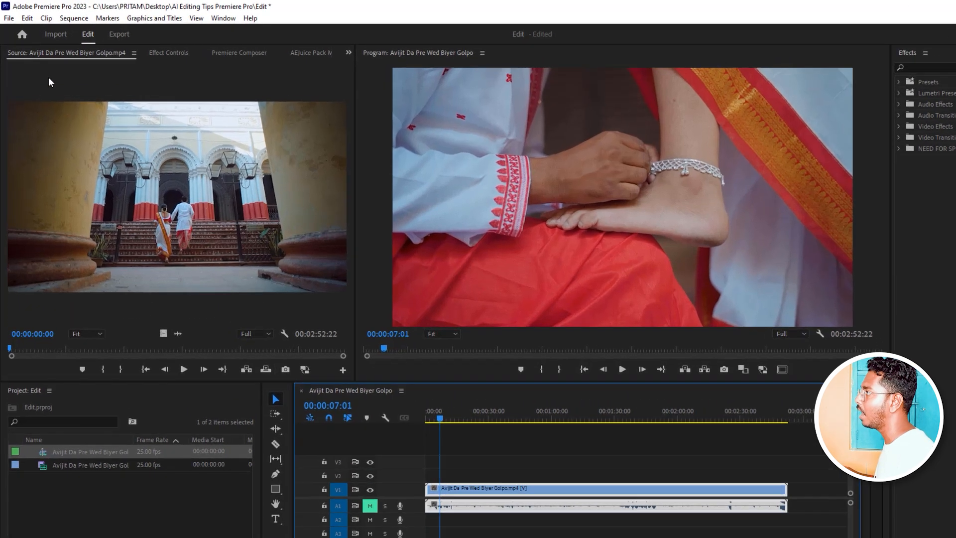
left_click(41, 16)
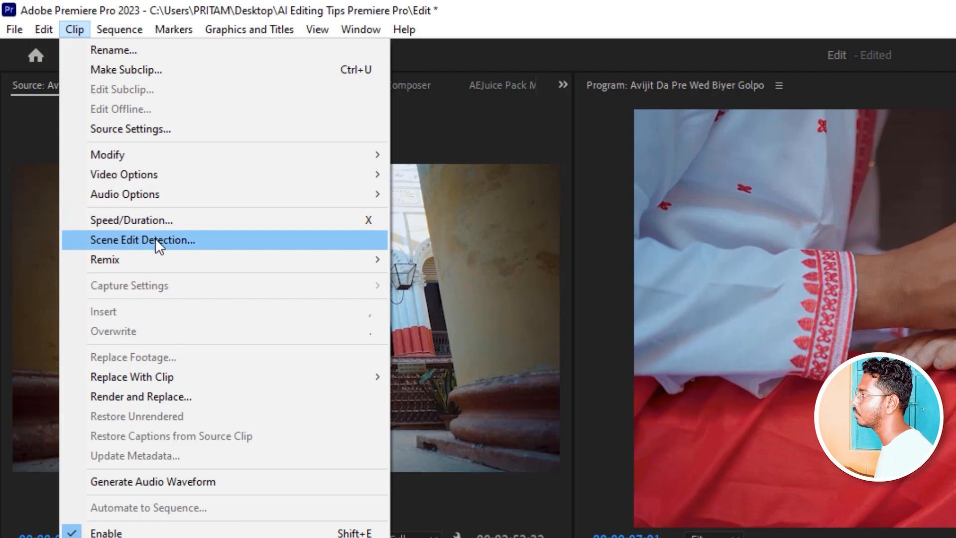
left_click(154, 239)
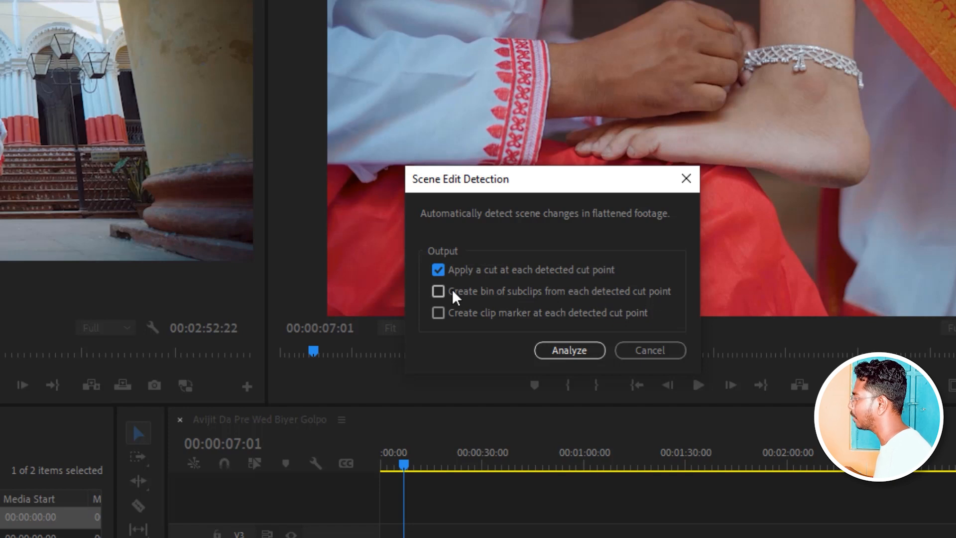
left_click(438, 292)
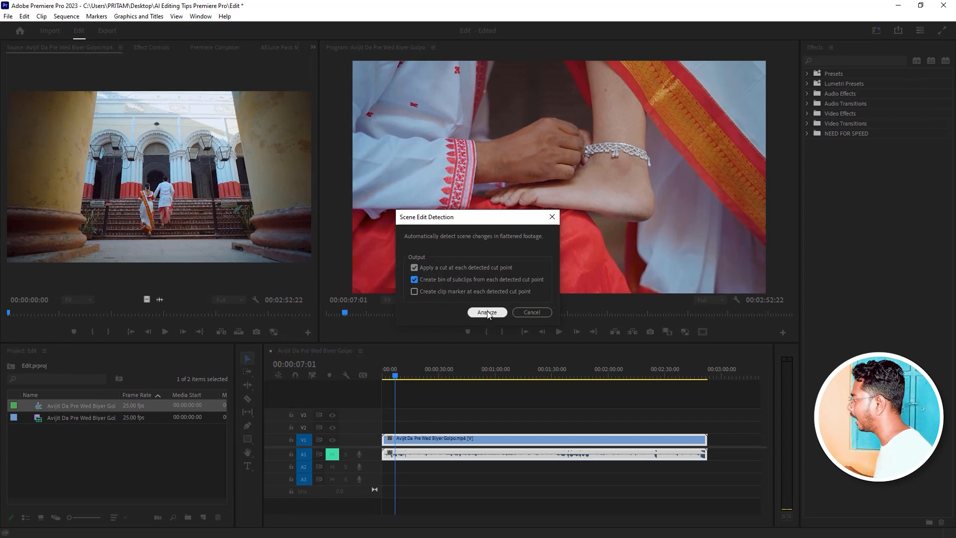
left_click(528, 312)
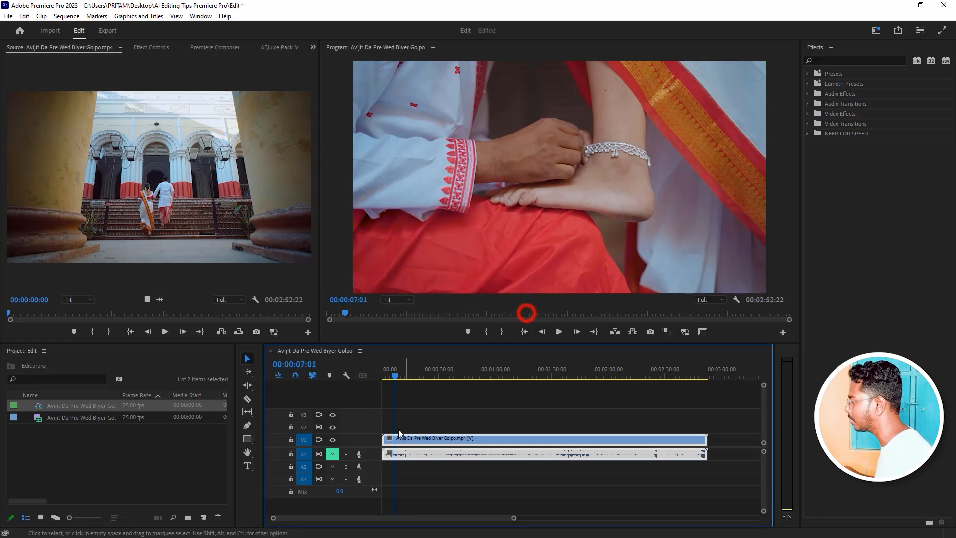
Lock track A1 and run Scene Edit Detection on the V1 clip, applying cuts and creating a bin of subclips at each detected cut point.
left_click(291, 454)
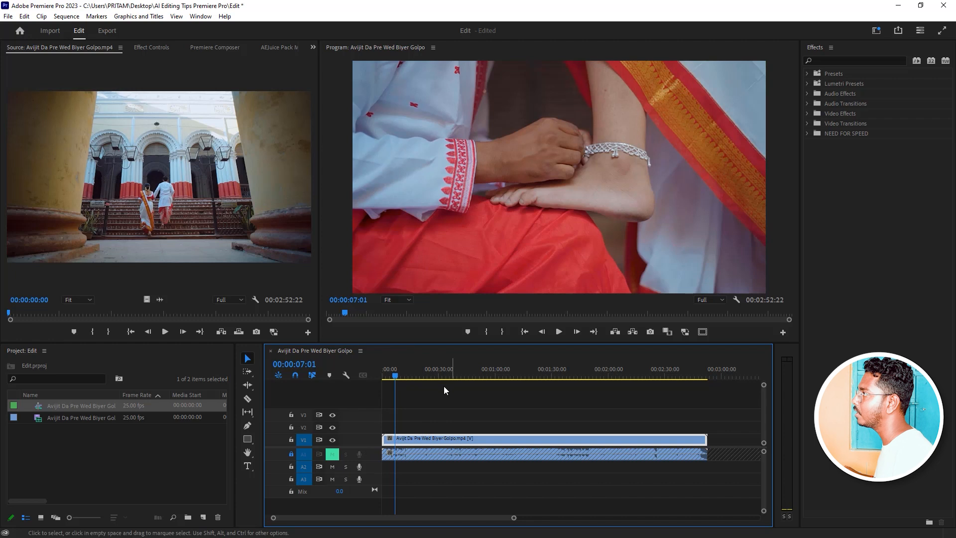
left_click(42, 16)
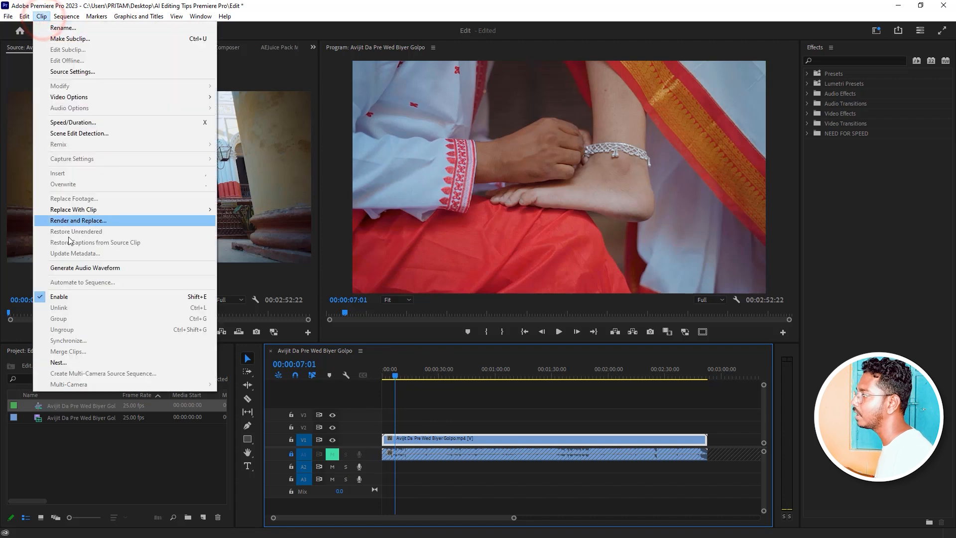
left_click(92, 134)
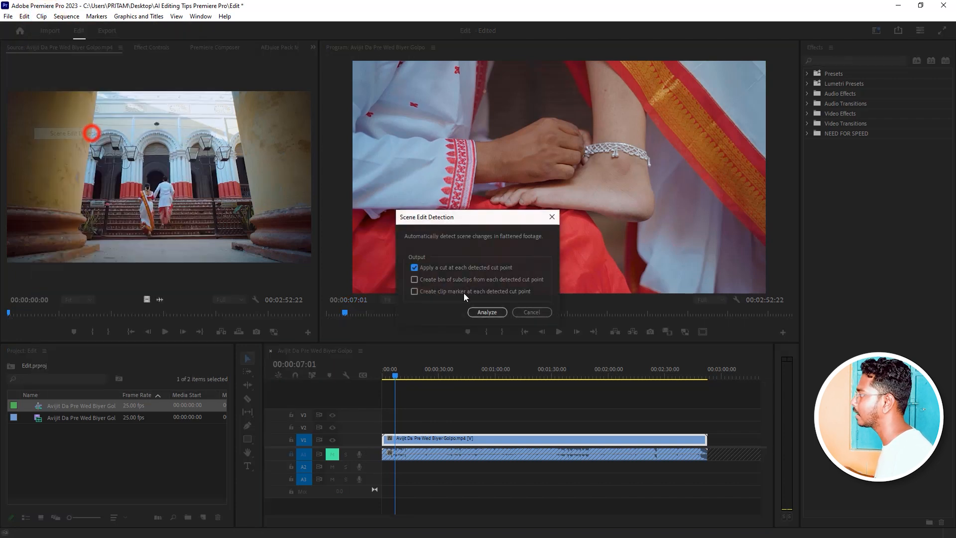
left_click(414, 280)
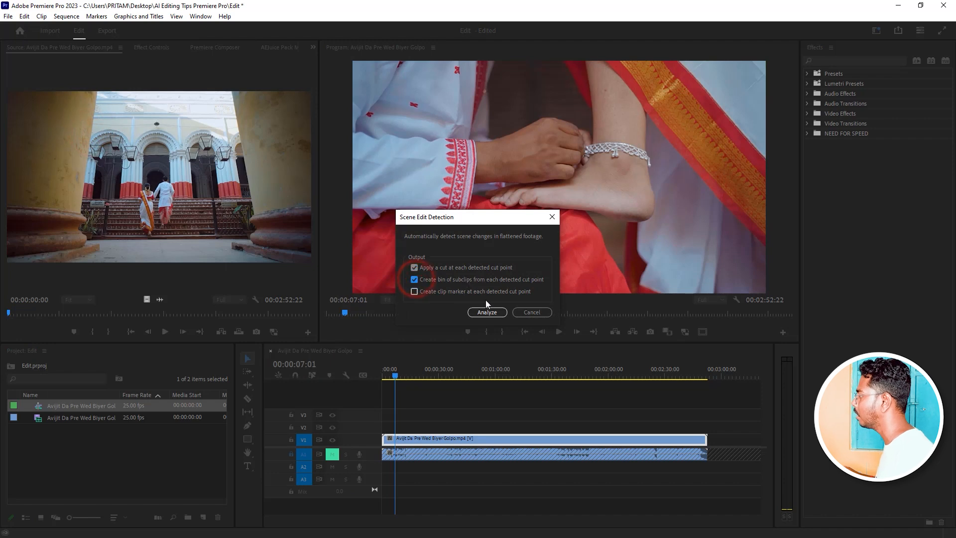
left_click(487, 312)
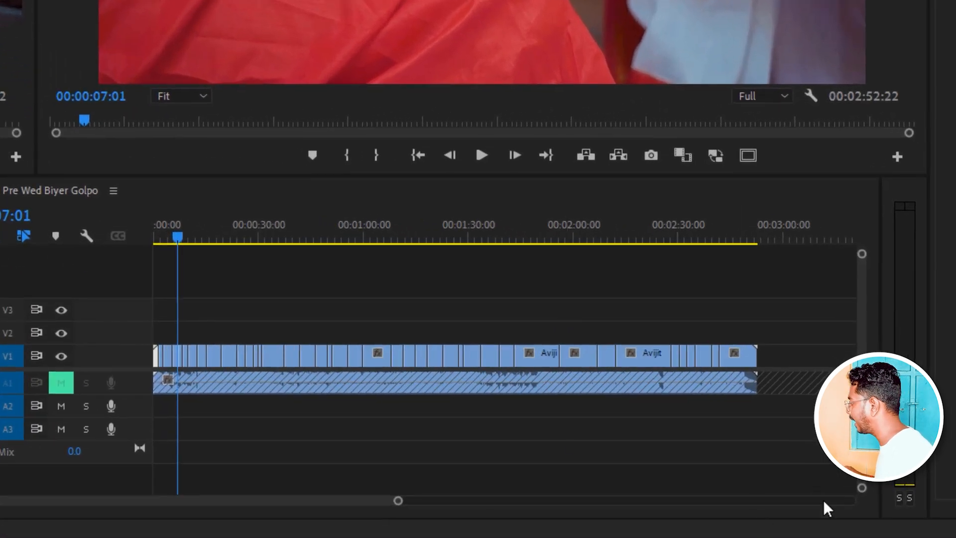
Play the cut V1 footage from 00:00:07:01 to 00:00:13:13 to check the scene cuts, and return the playhead to the start.
left_click_drag(398, 505, 272, 517)
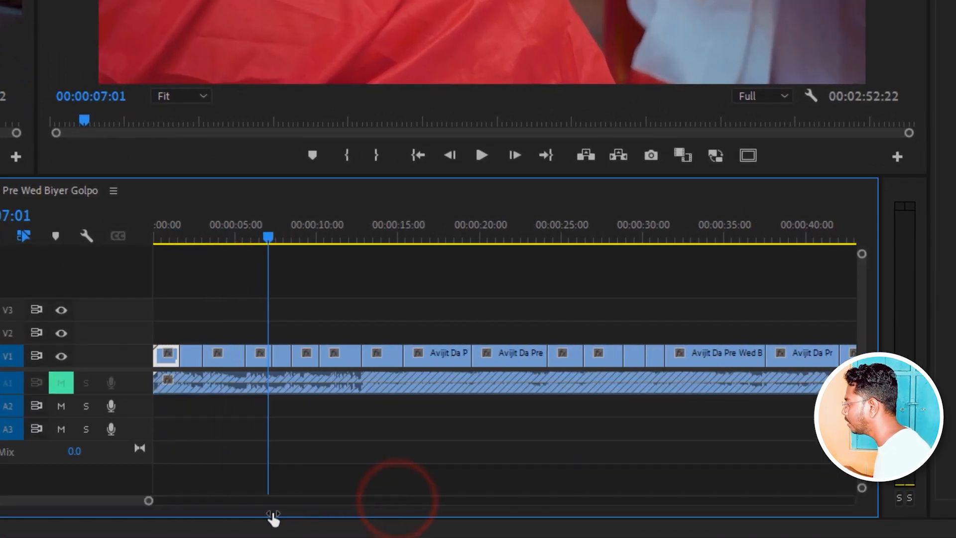
key("space")
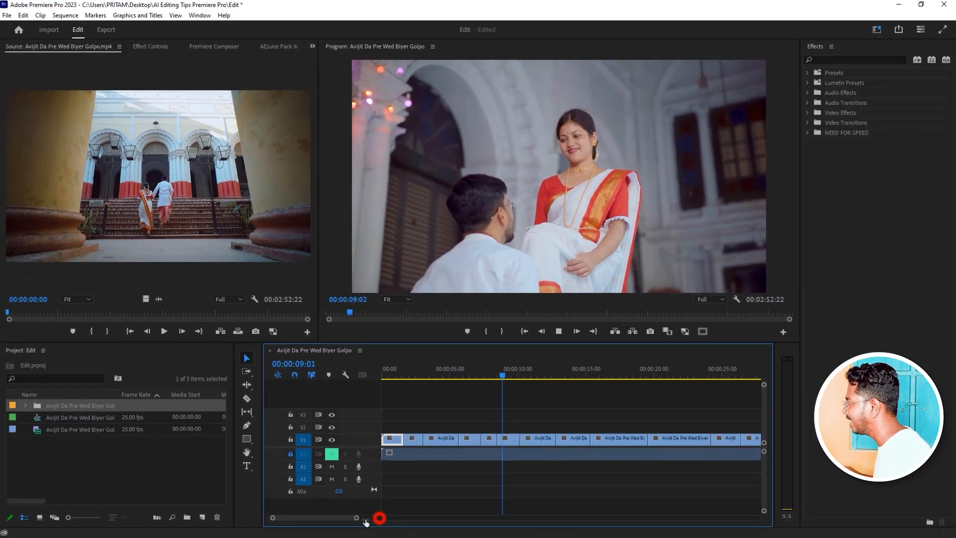
left_click_drag(239, 510, 164, 508)
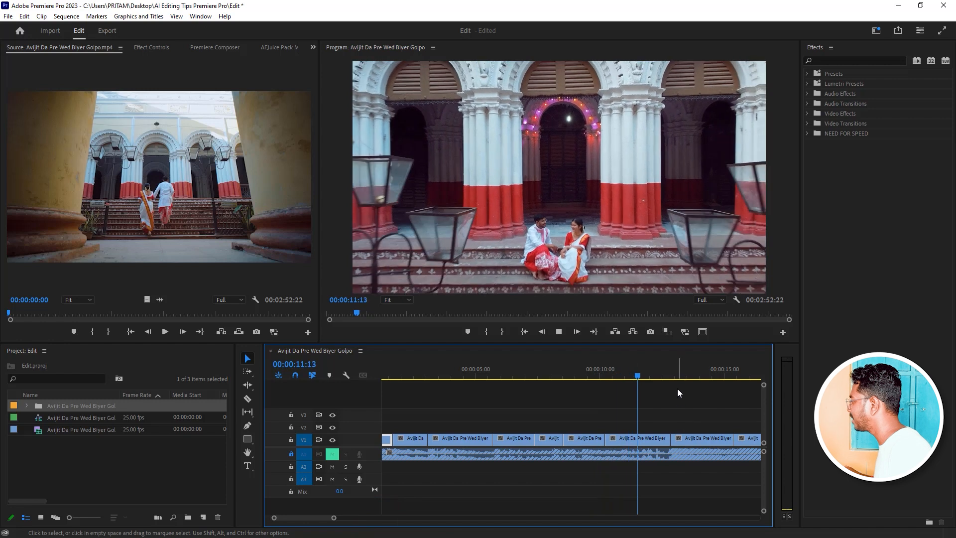
key("space")
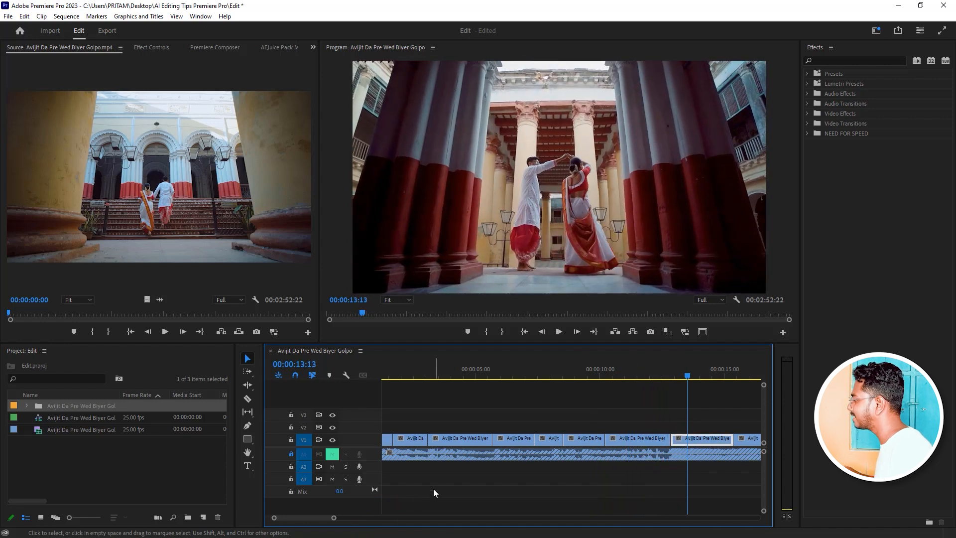
left_click_drag(333, 518, 533, 518)
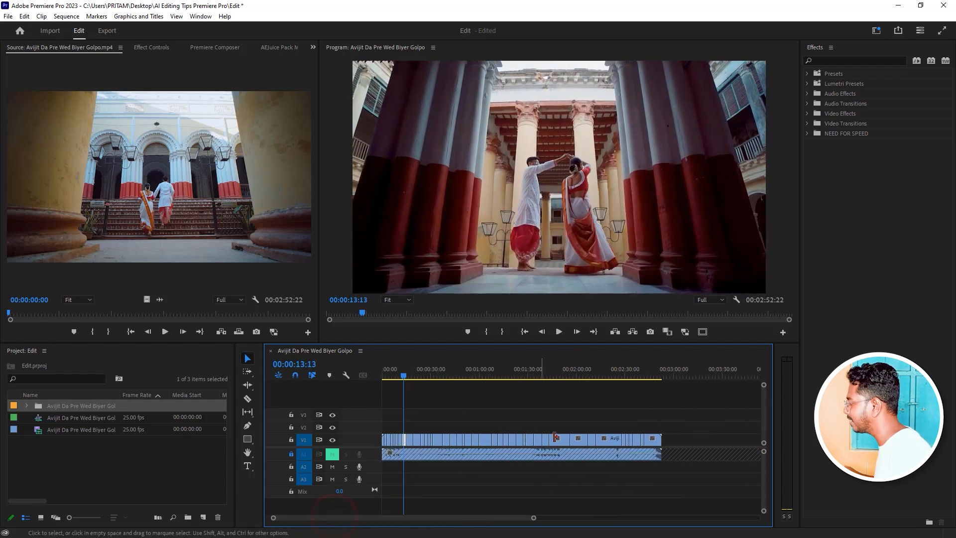
left_click_drag(402, 371, 383, 373)
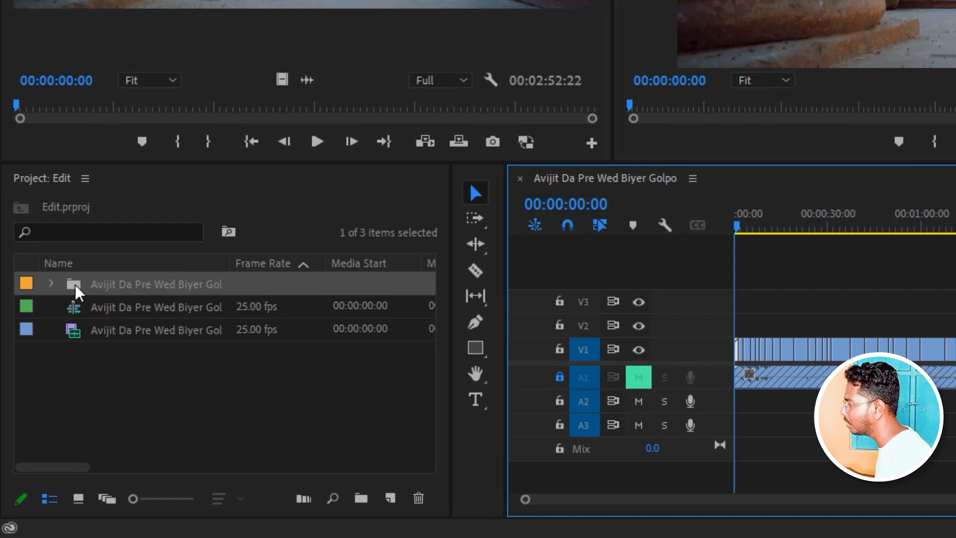
Open the Scene Edit Detection bin and play Subclip24 in the Source Monitor to about 00:01:14:06.
double_click(75, 285)
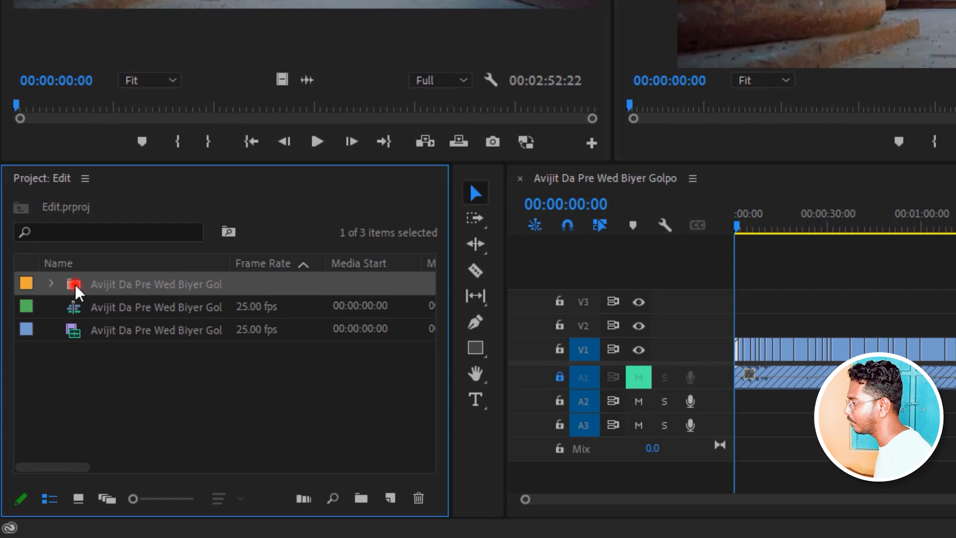
scroll(169, 303, "down", 3)
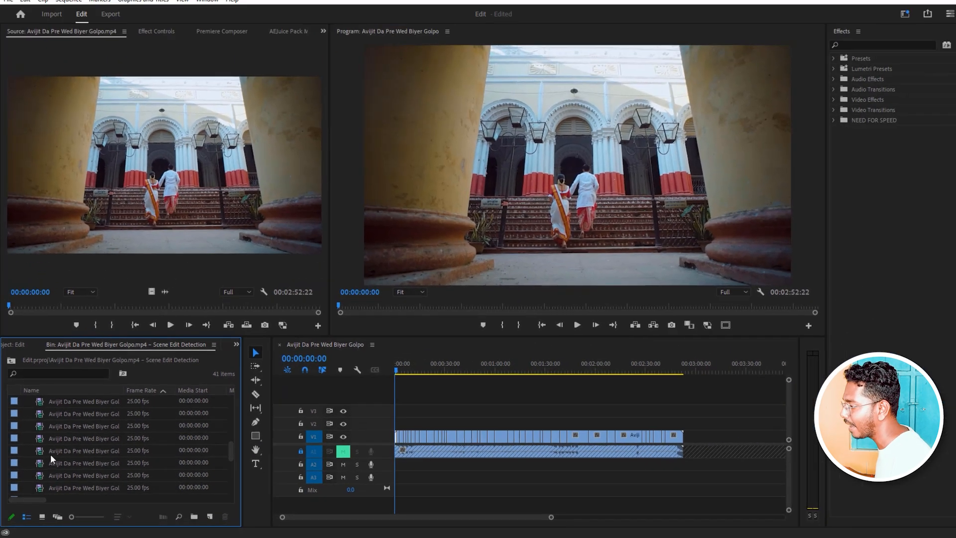
left_click(75, 378)
double_click(39, 454)
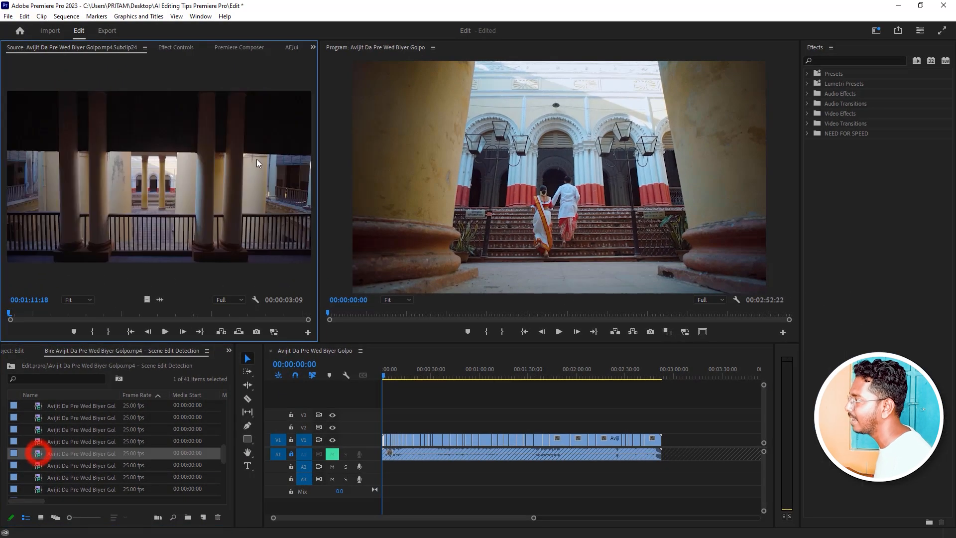
key("space")
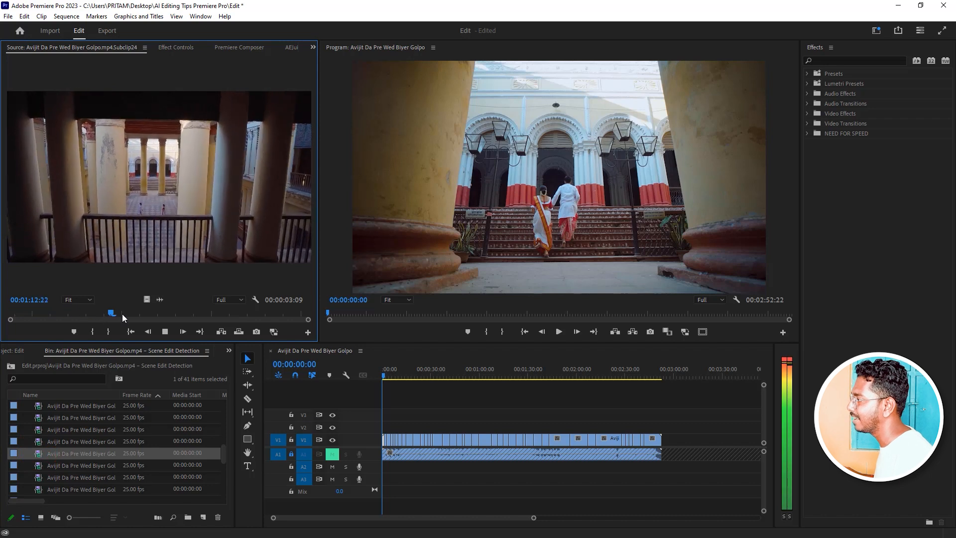
key("space")
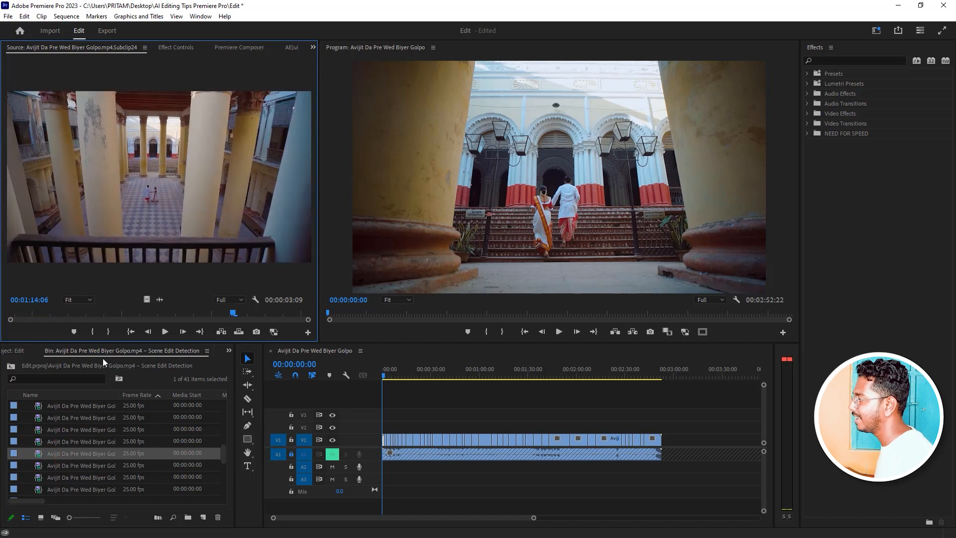
Play Subclip21 in the Source Monitor to about 00:00:59:09 and look through the remaining subclips in the bin.
double_click(40, 420)
key("space")
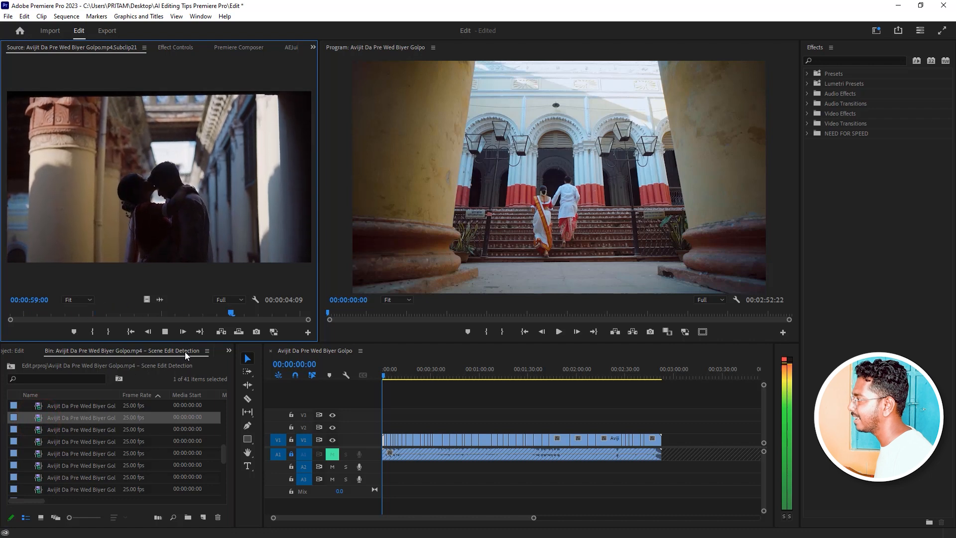
key("space")
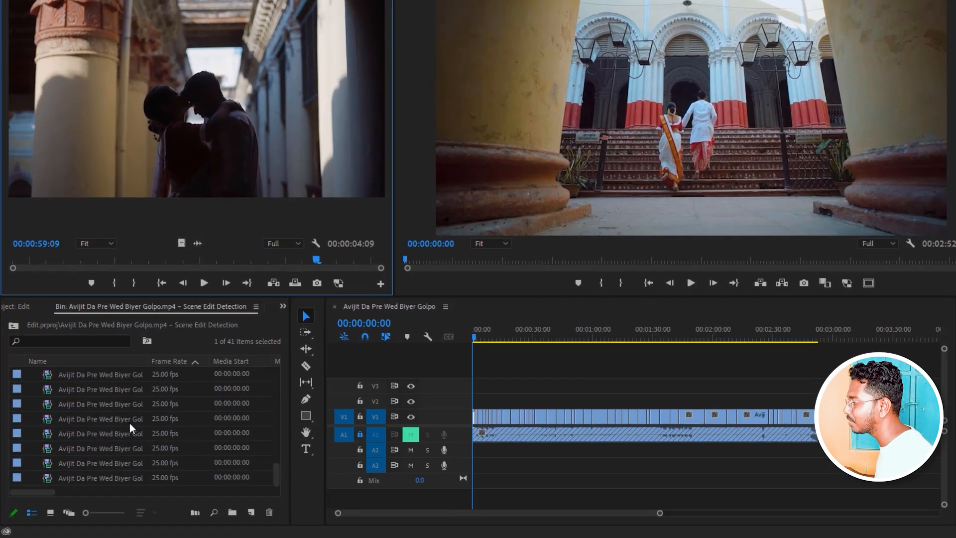
scroll(197, 371, "up", 5)
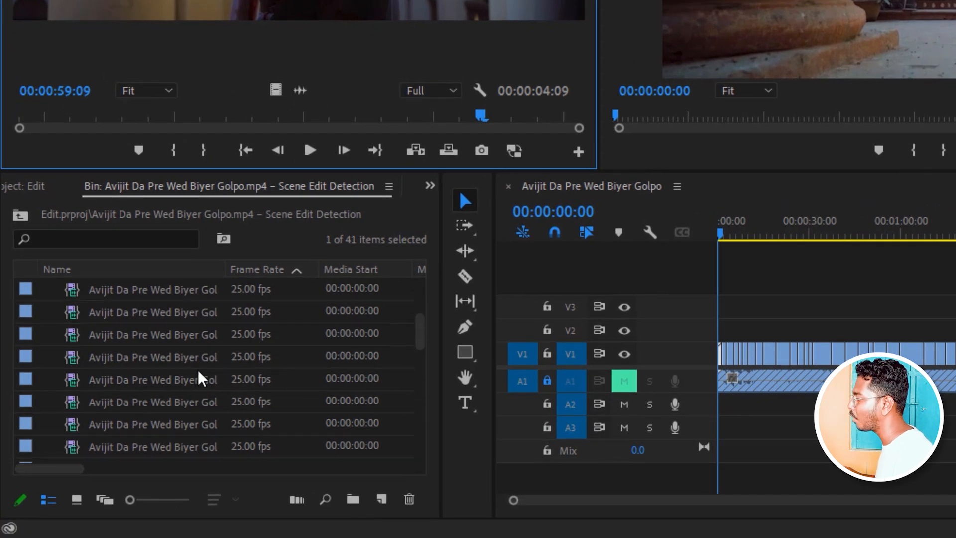
Create a new sequence named Sequence 01 in the Edit project from the custom CINEMATIC preset.
left_click(31, 186)
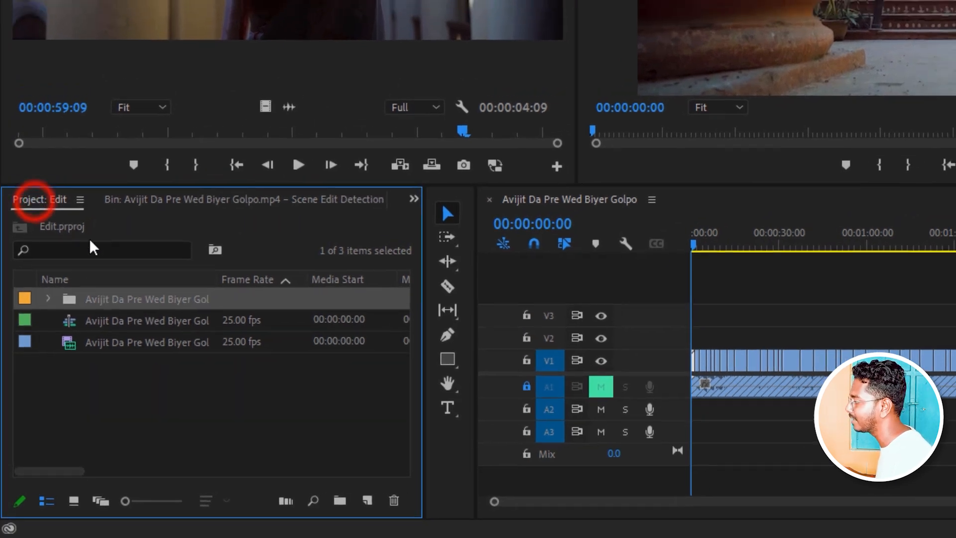
left_click(260, 408)
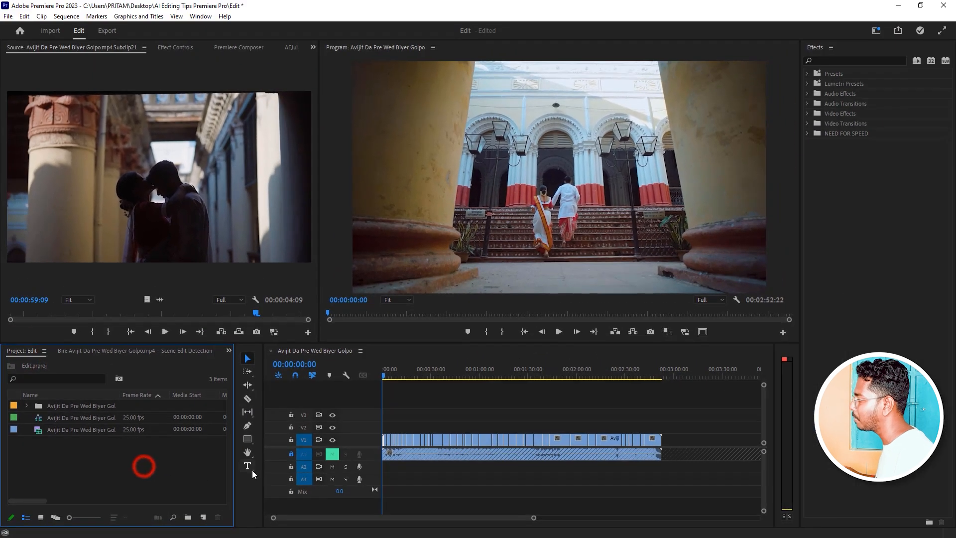
right_click(178, 463)
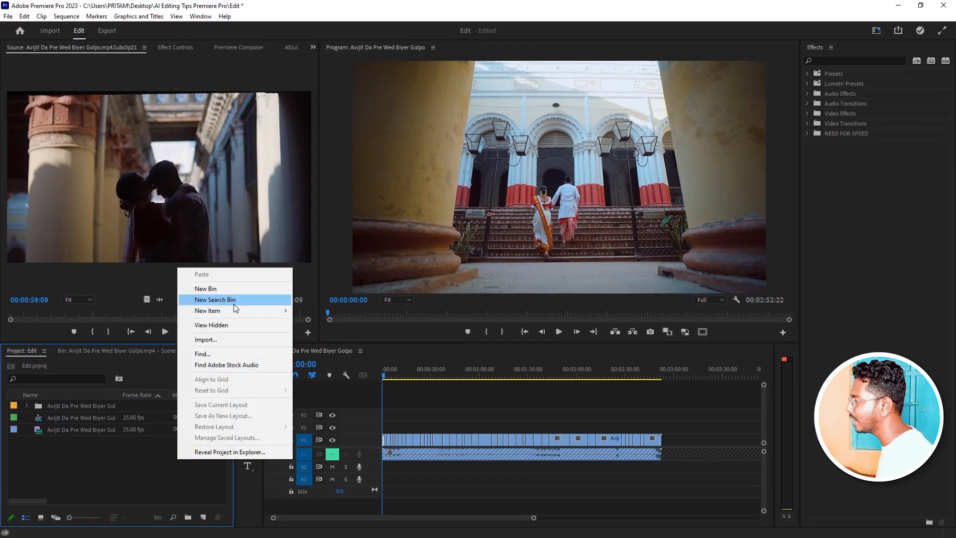
mouse_move(237, 312)
left_click(321, 311)
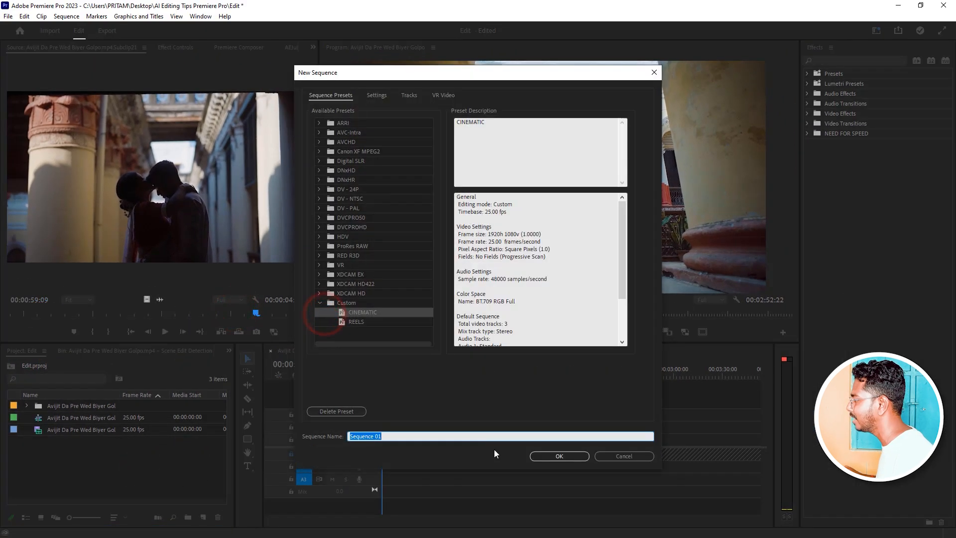
left_click(562, 456)
left_click(334, 346)
left_click(397, 352)
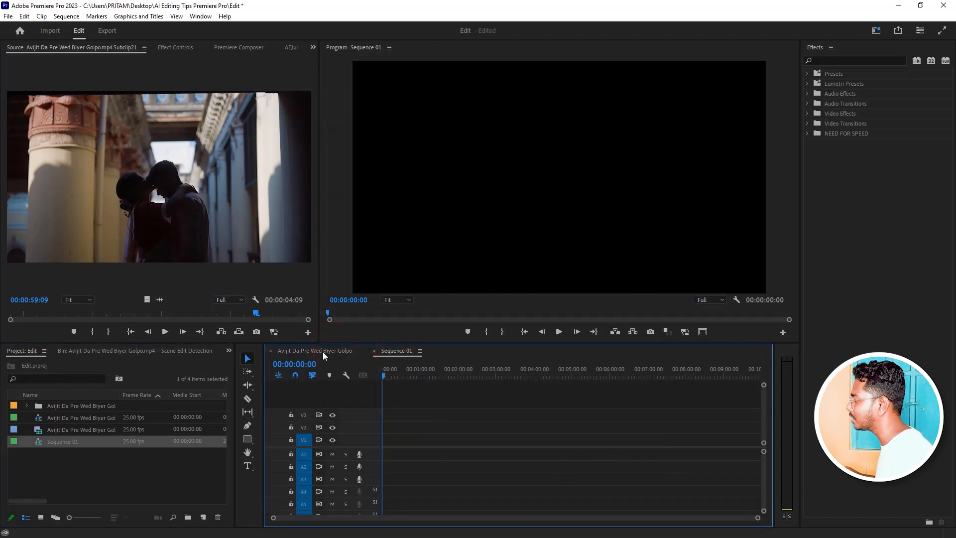
Copy the V1 scene clip at 00:00:16:23 of the cut sequence to the start of Sequence 01 and play it to 00:00:01:16.
left_click(321, 352)
left_click(410, 376)
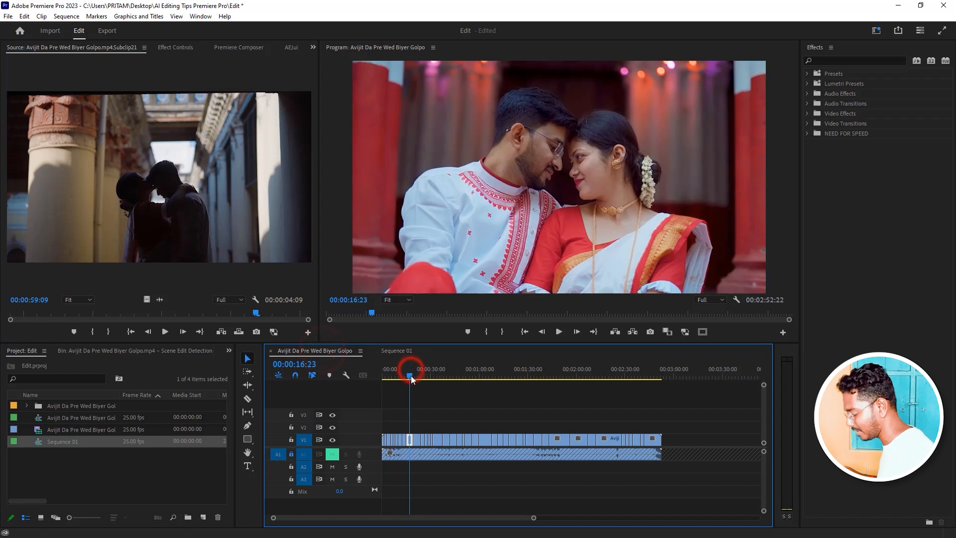
left_click(398, 352)
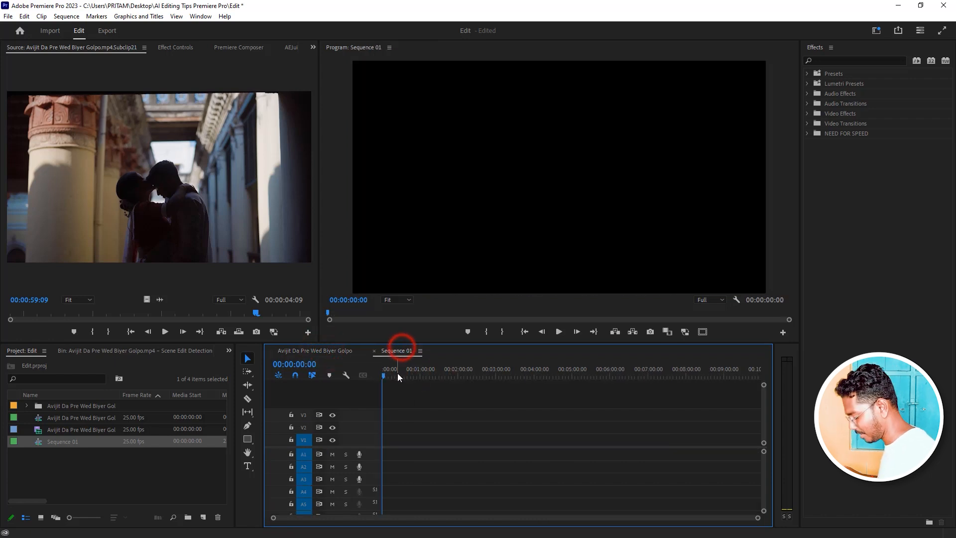
left_click(387, 375)
key("space")
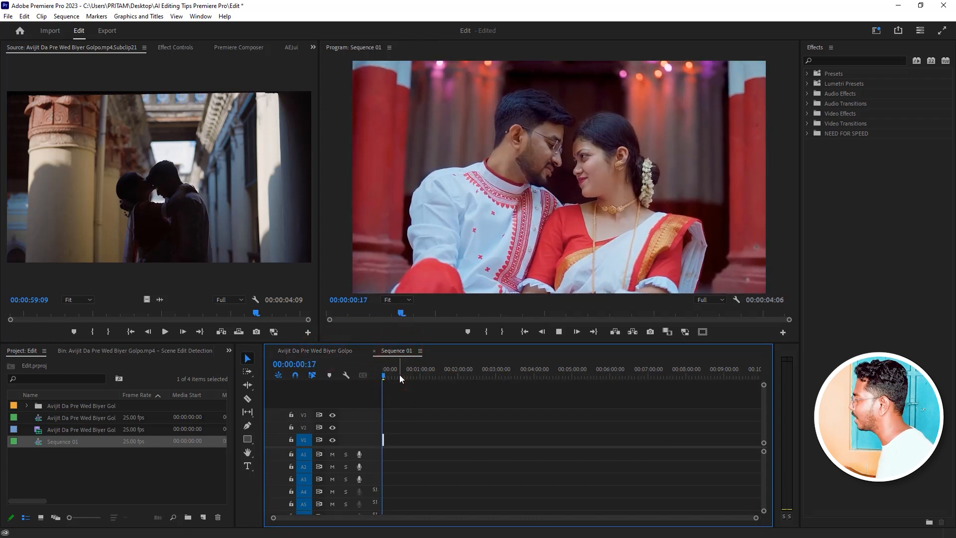
Add the first subclip from the Scene Edit Detection bin after the clip in Sequence 01, and delete it again.
left_click(117, 351)
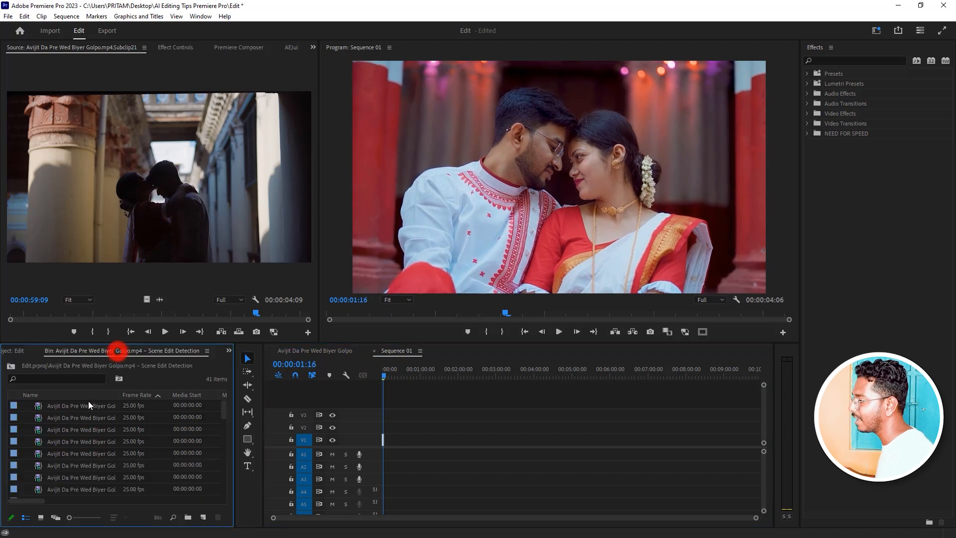
left_click_drag(60, 405, 391, 453)
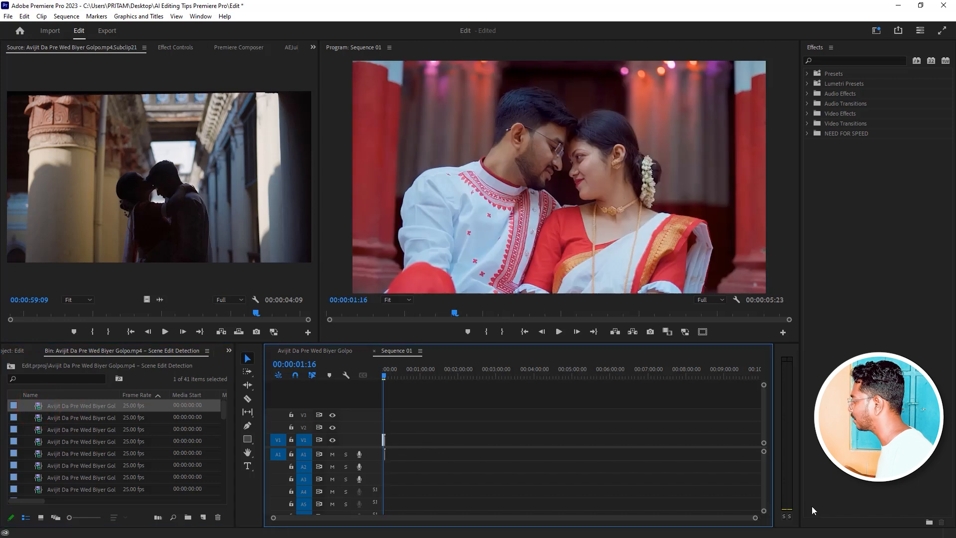
left_click_drag(754, 519, 552, 518)
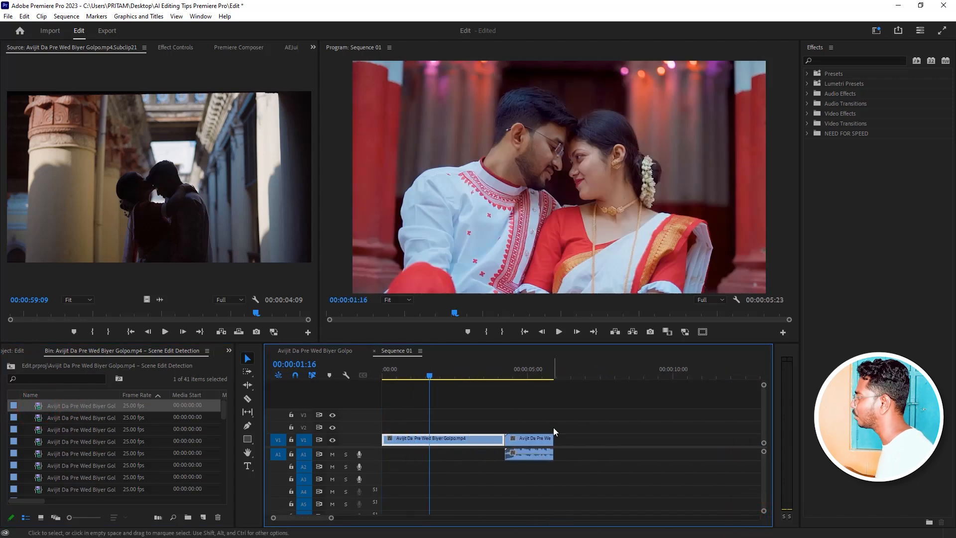
left_click(535, 437)
key("Delete")
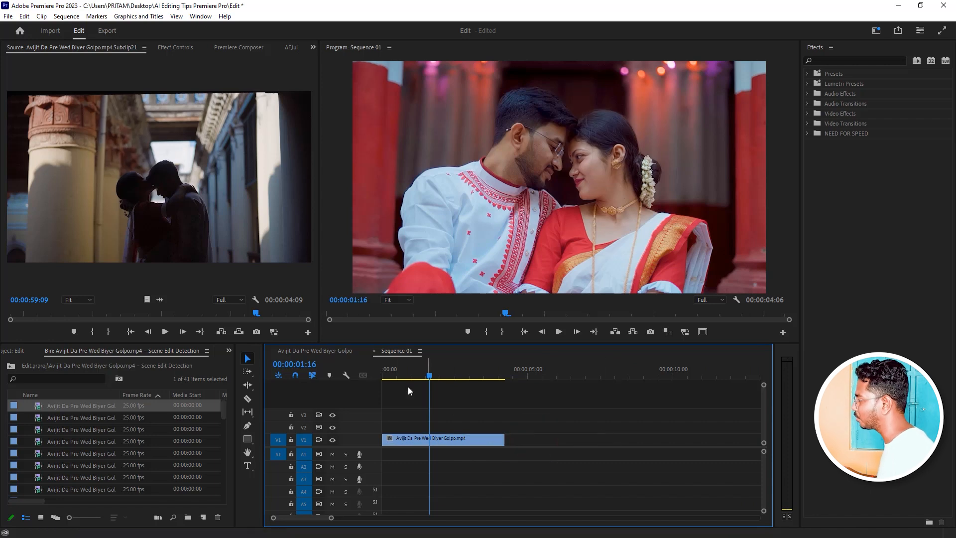
left_click(333, 351)
left_click_drag(533, 518, 585, 518)
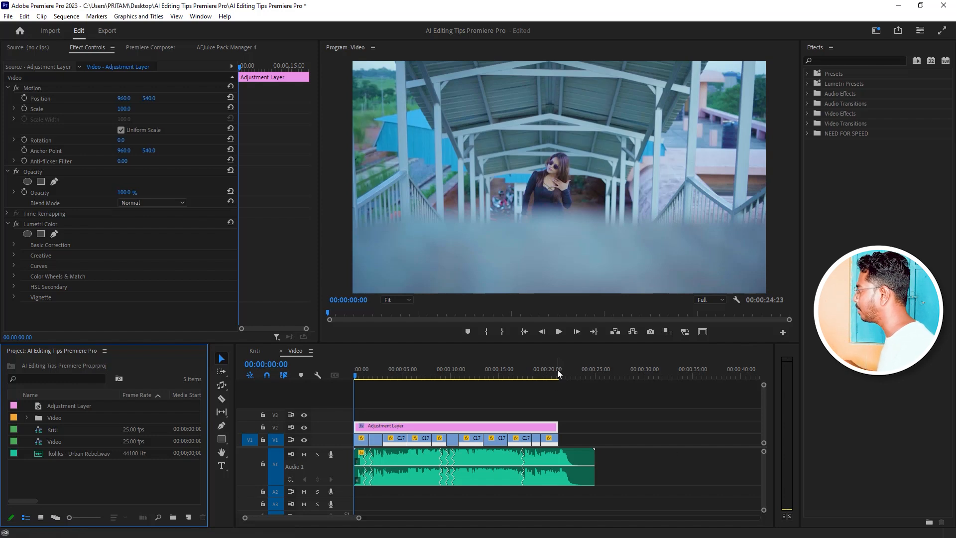
Scrub the horizontal Video sequence to 00:00:07:09 and bring the playhead back near its start at 00:00:00:09.
left_click_drag(556, 371, 426, 369)
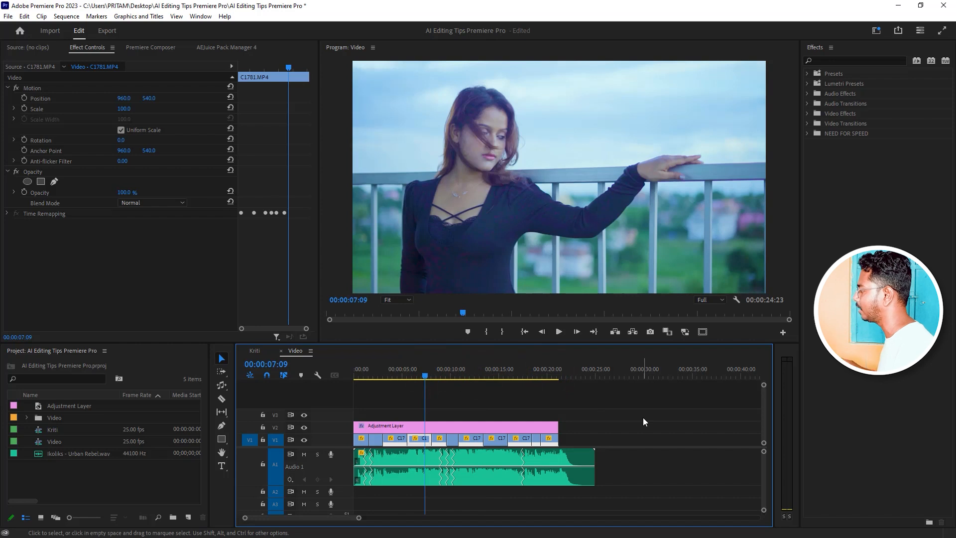
left_click(369, 372)
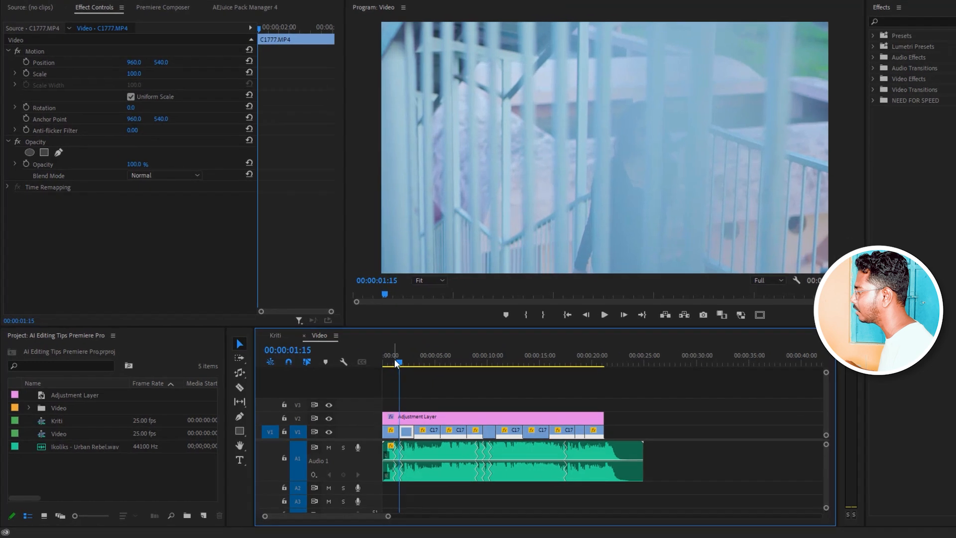
left_click(357, 373)
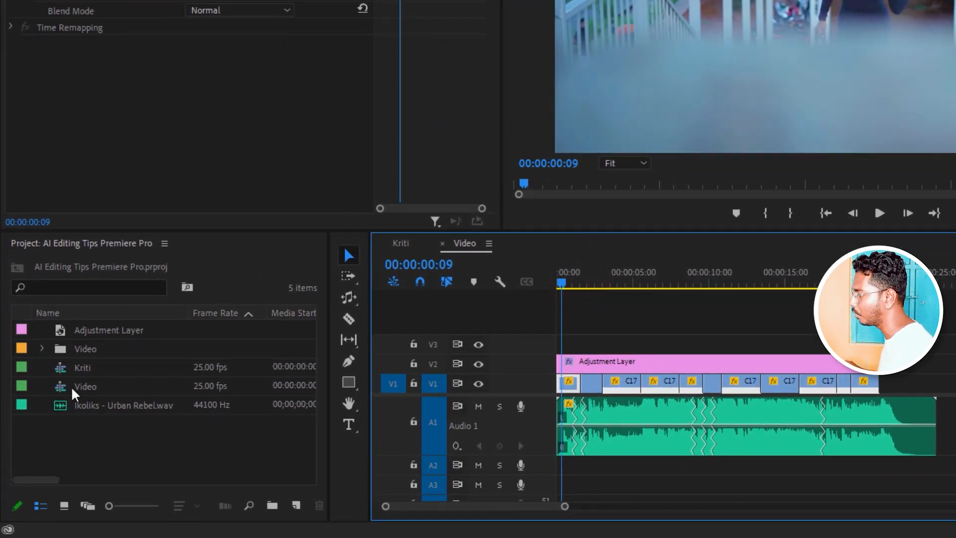
Create an Auto Reframe duplicate of the Video sequence in Vertical 9:16 with Default motion tracking and clips not nested.
left_click(102, 383)
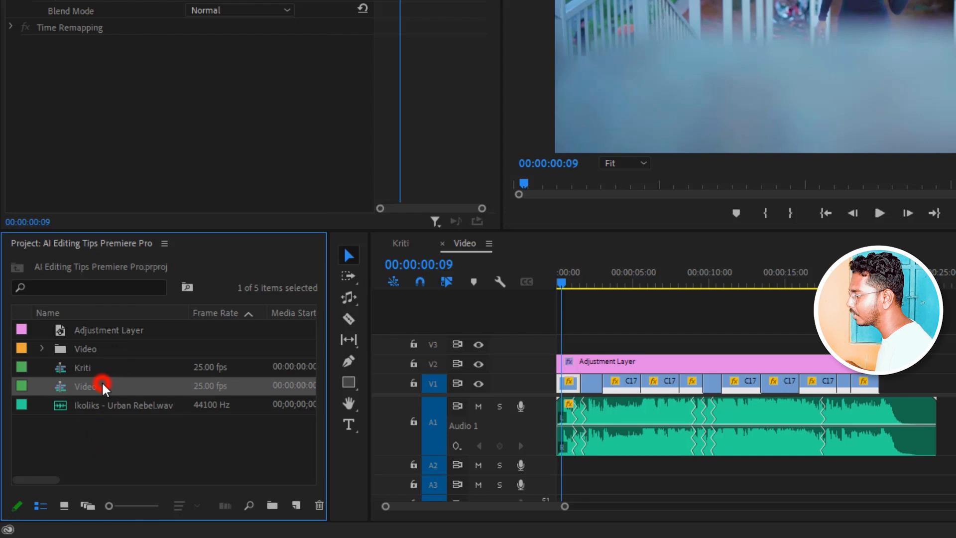
right_click(142, 385)
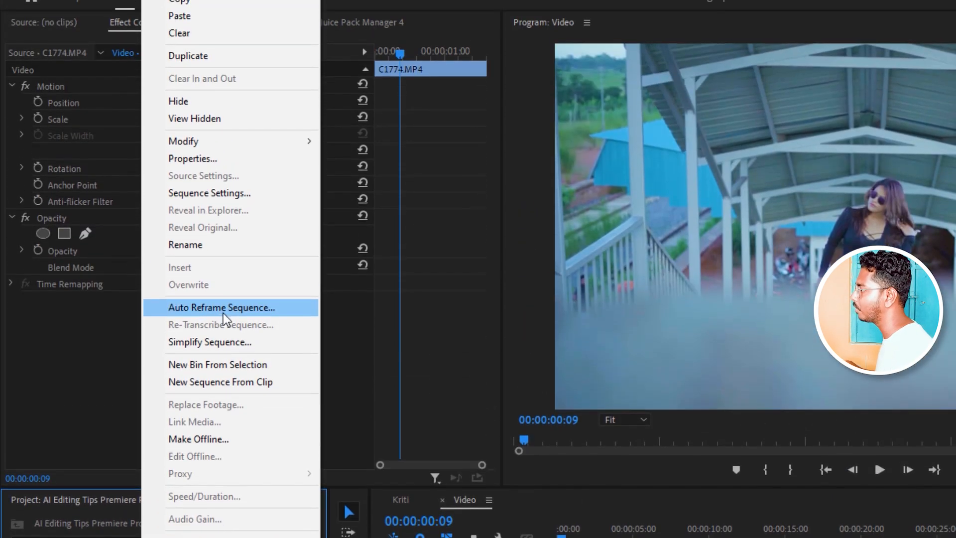
left_click(223, 309)
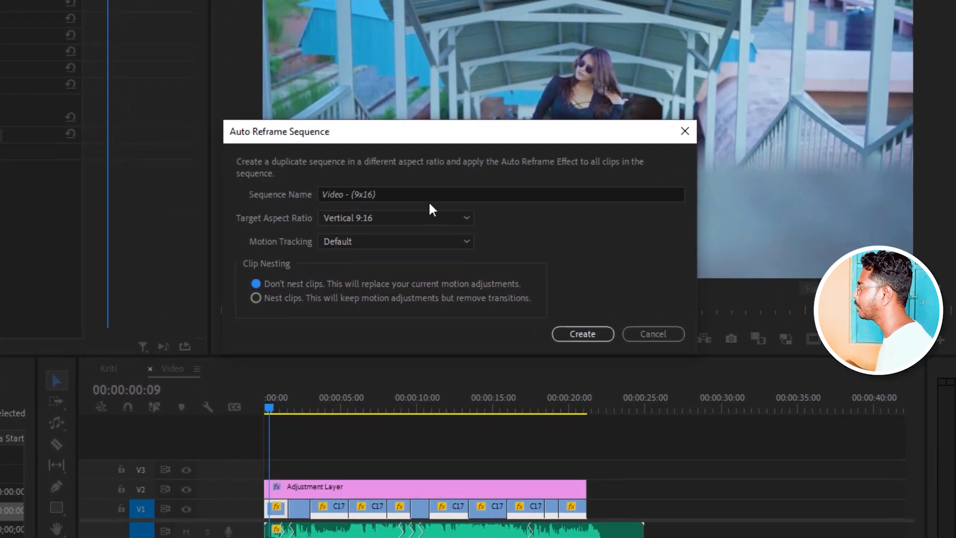
left_click(391, 194)
left_click(551, 228)
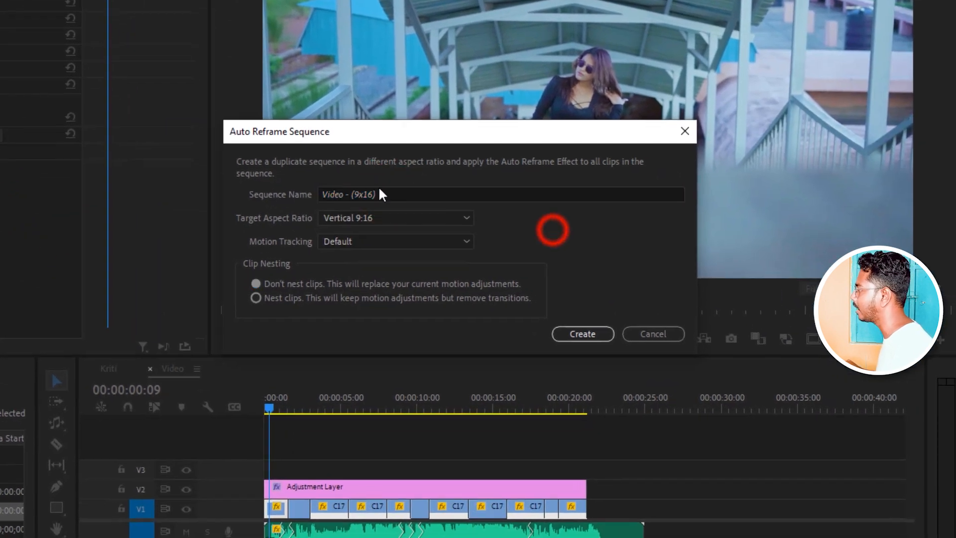
left_click(343, 218)
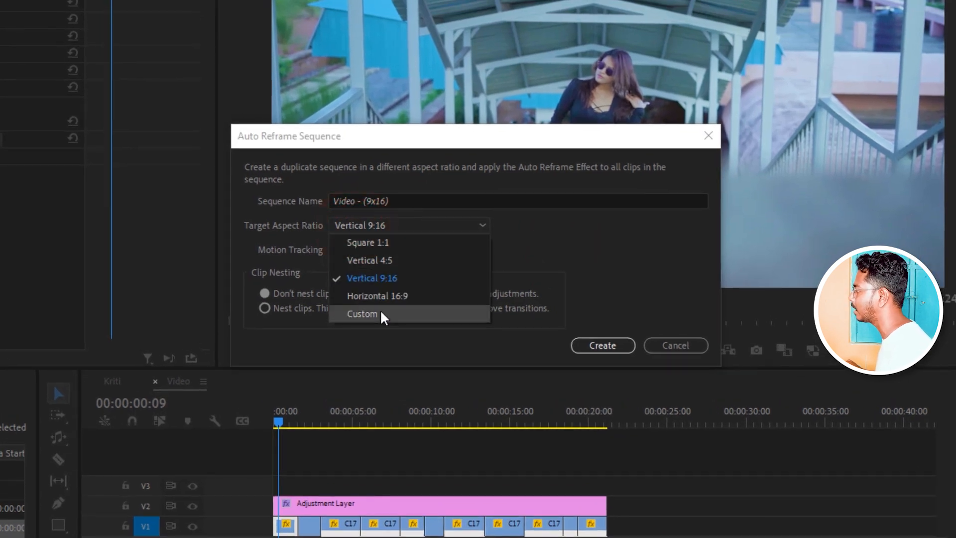
left_click(379, 277)
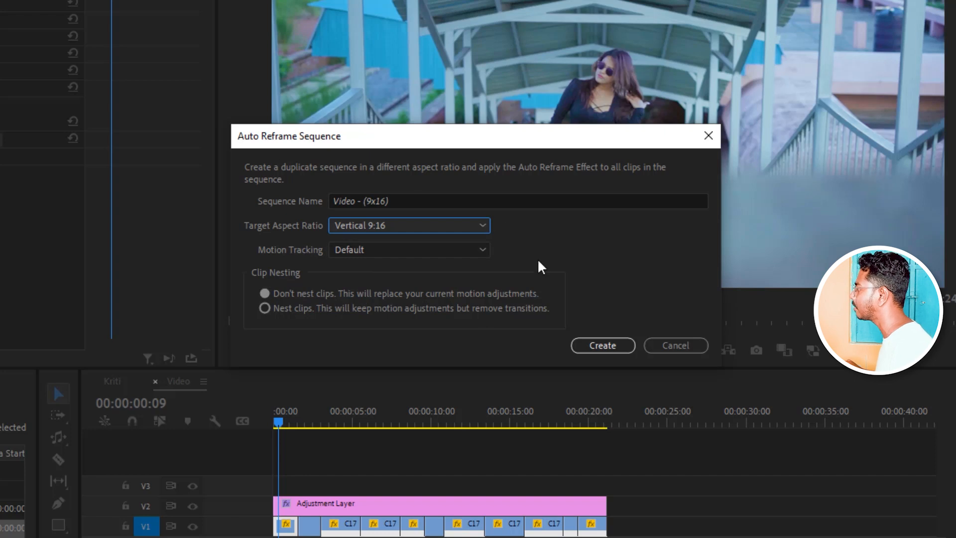
left_click(603, 345)
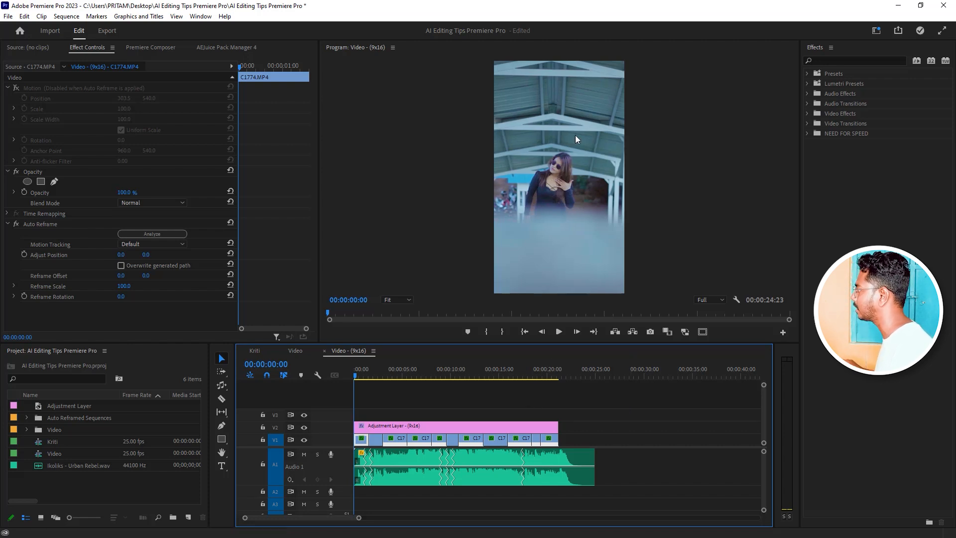
Switch to the Vertical workspace and widen the area that shows the first clip's effect controls.
left_click(877, 30)
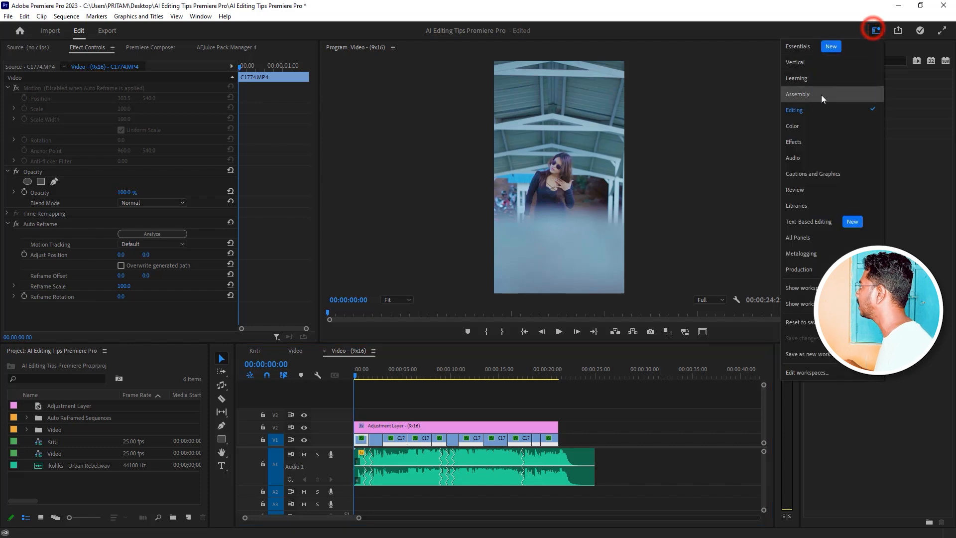
left_click(806, 63)
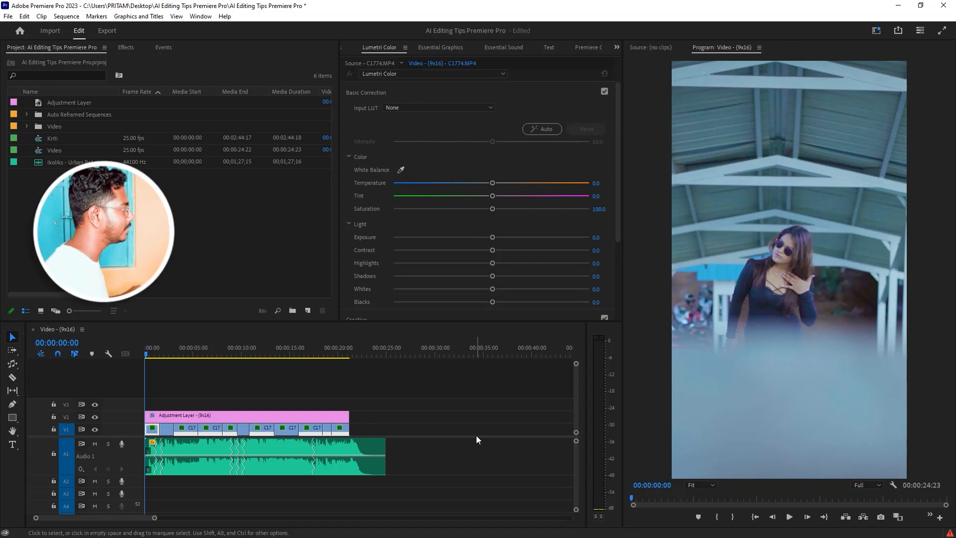
left_click_drag(155, 520, 126, 518)
left_click_drag(338, 233, 238, 229)
left_click(246, 48)
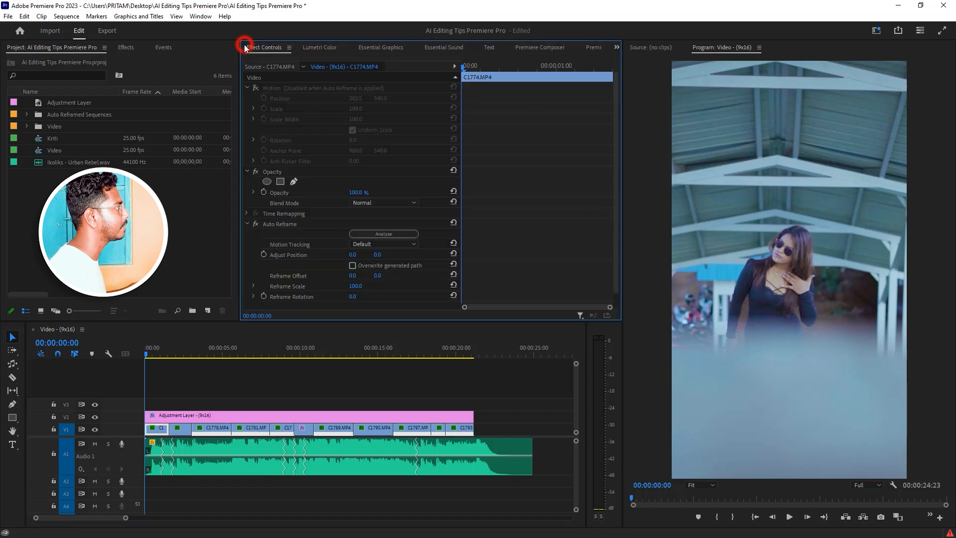
Examine the Auto Reframe settings on C1774.MP4 and play the 9x16 sequence from the start to 00:00:04:15.
scroll(429, 199, "down", 1)
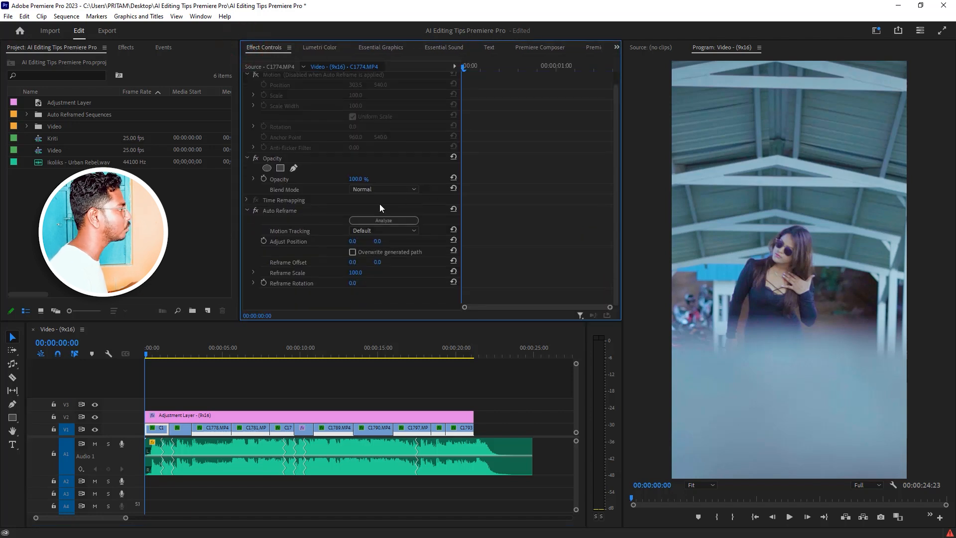
left_click(268, 211)
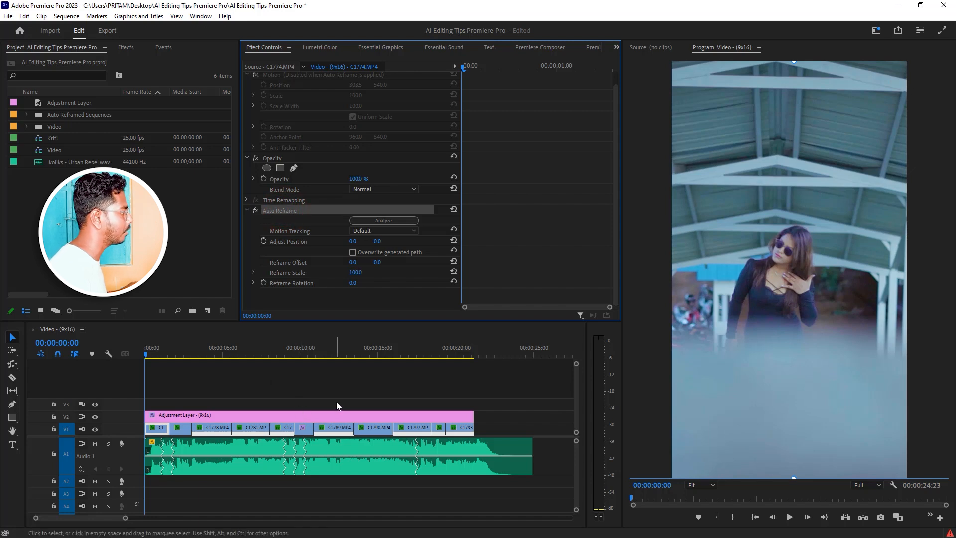
key("space")
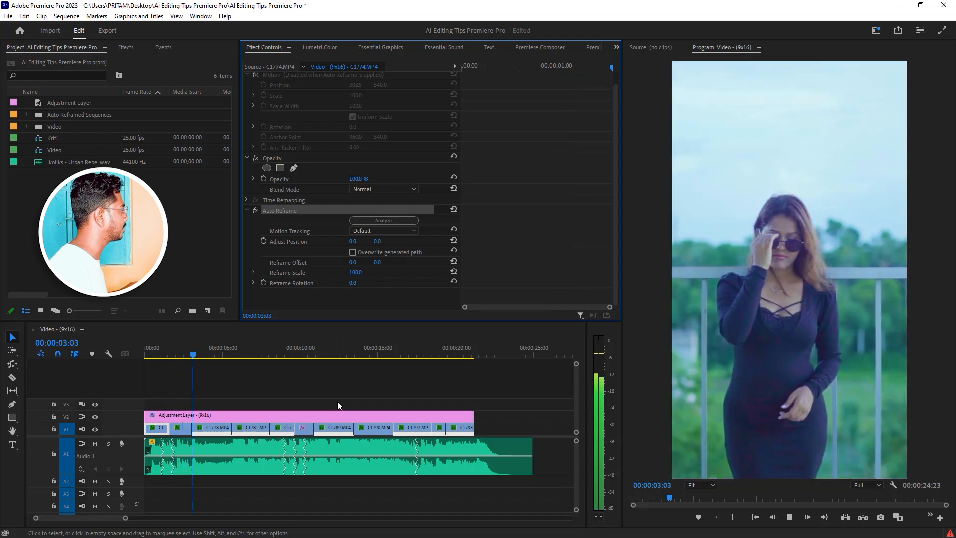
Set the horizontal Reframe Offset of C1778.MP4 to 48 and play the reframed sequence past 00:00:19:15.
left_click(220, 429)
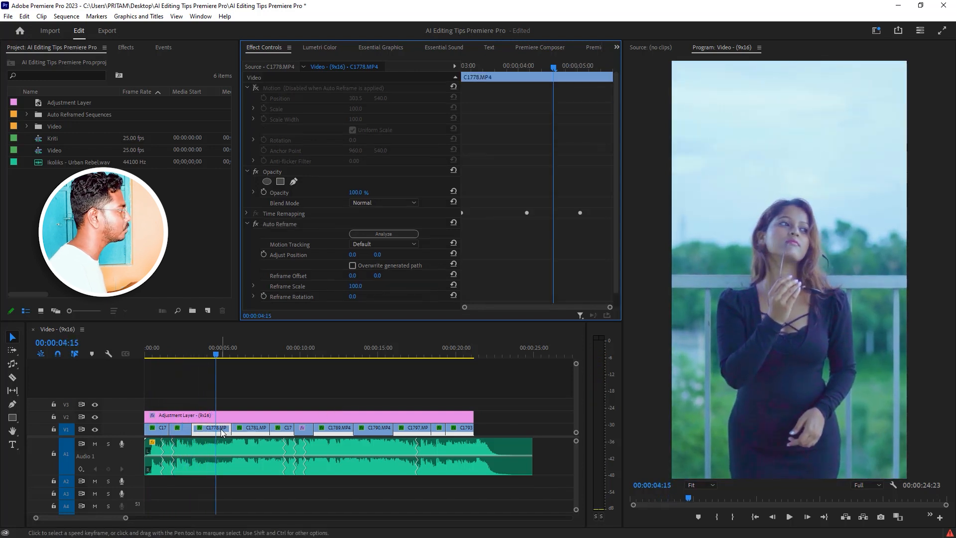
left_click(216, 431)
scroll(492, 251, "down", 1)
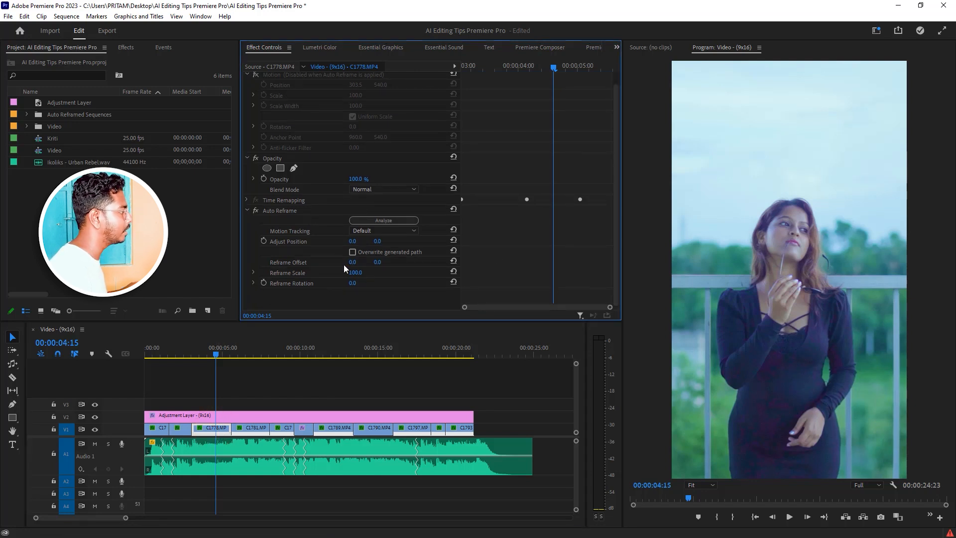
mouse_move(353, 264)
left_mouse_down()
mouse_move(375, 264)
mouse_move(361, 262)
left_mouse_up()
key("space")
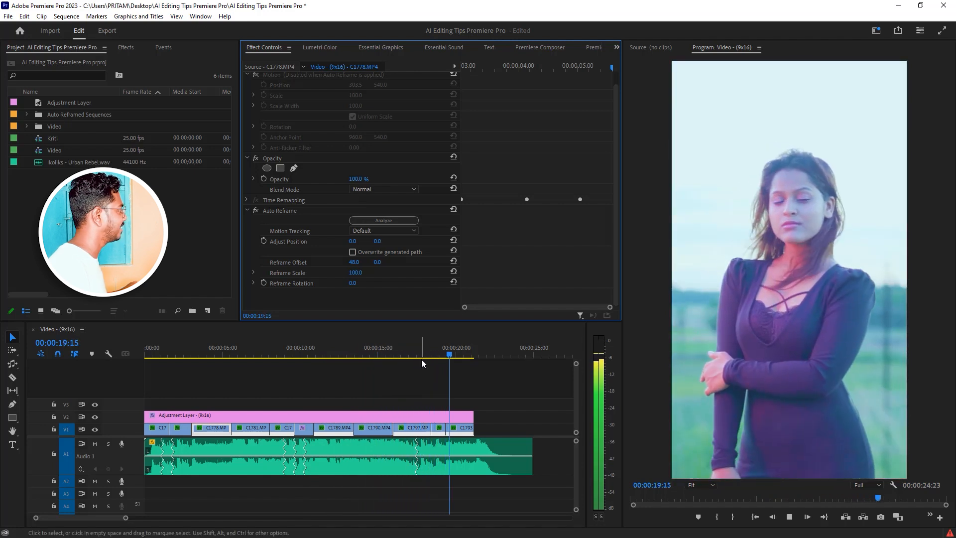
key("space")
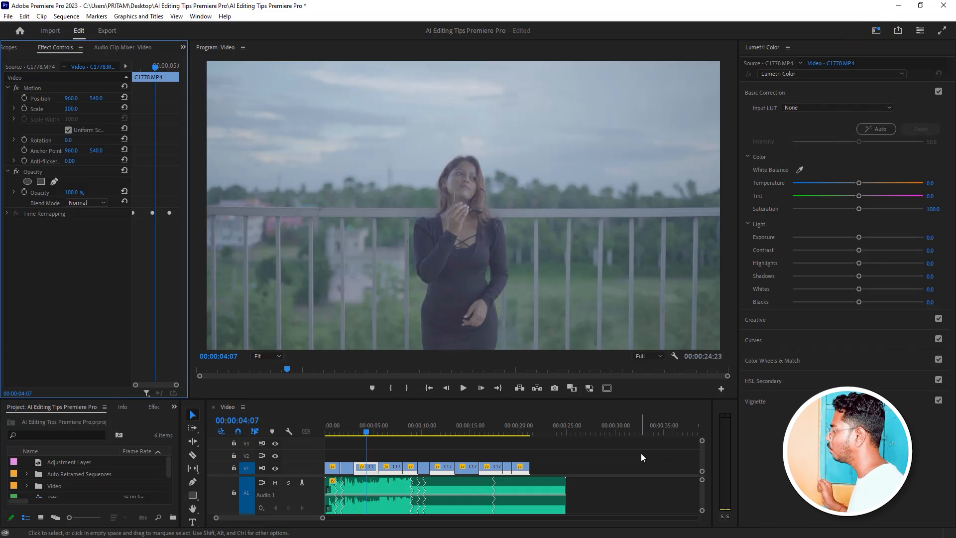
Try placing an Adjustment Layer on V2 above C1778.MP4, and delete it from the sequence.
left_click_drag(323, 518, 282, 518)
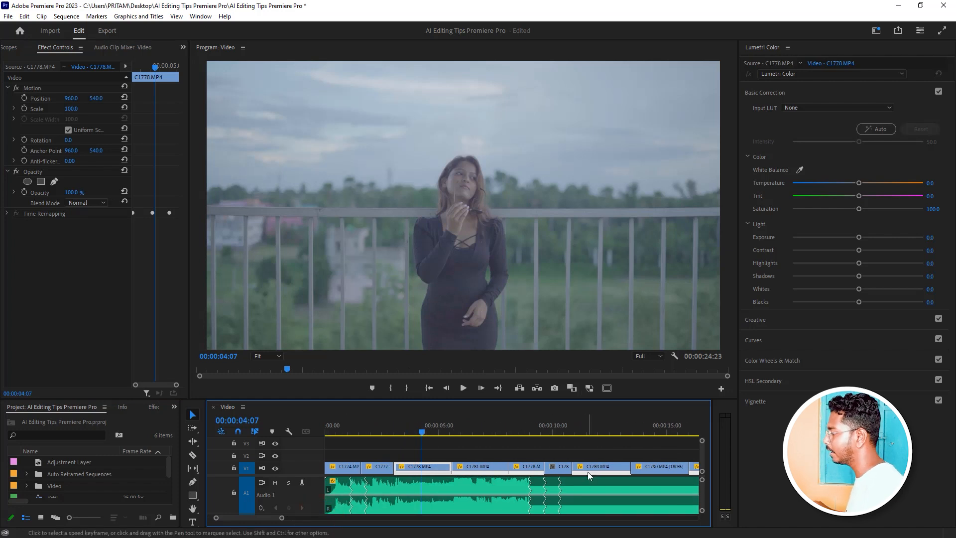
left_click_drag(467, 398, 470, 377)
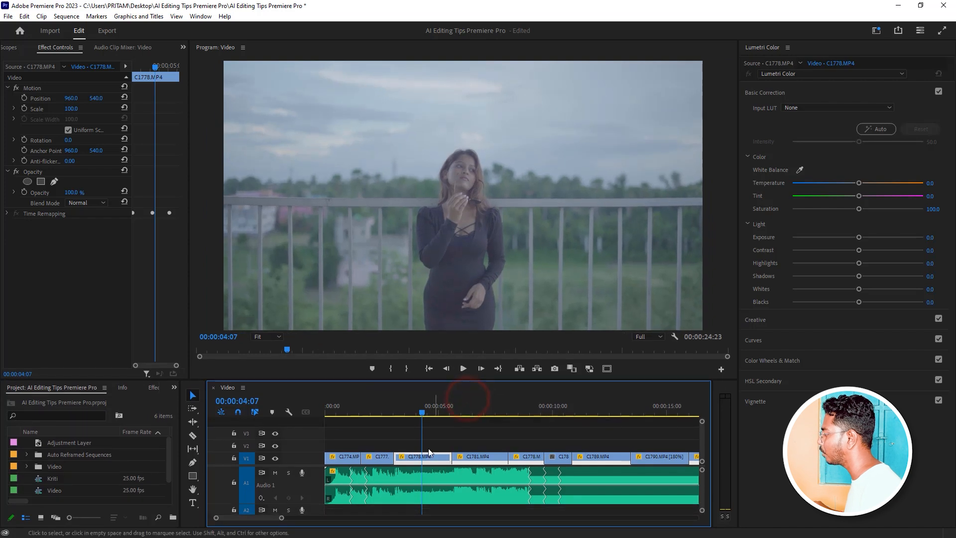
left_click(425, 455)
left_click_drag(81, 445, 426, 455)
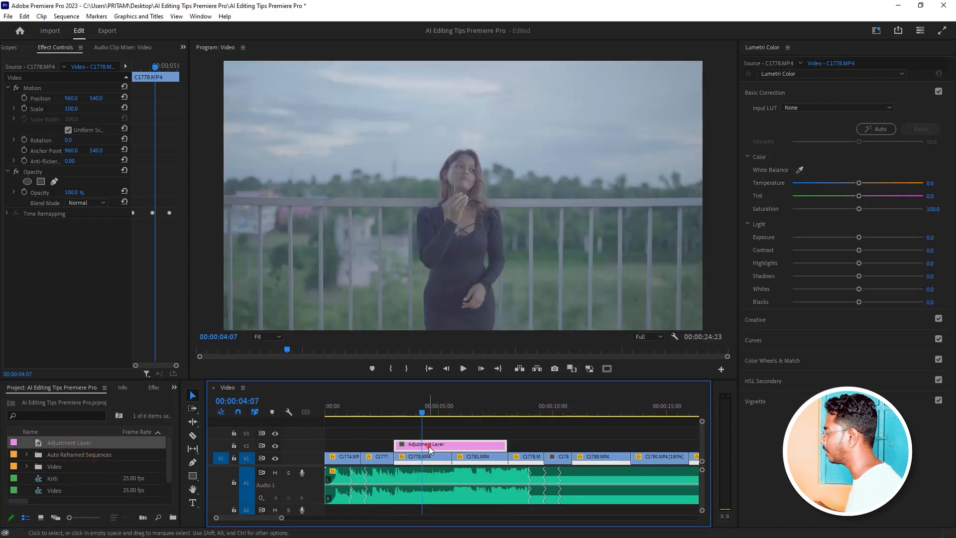
left_click(427, 445)
key("Delete")
Apply the Auto basic correction to C1778.MP4 and adjust Saturation to 144.7, Contrast to 52.3, Highlights to 64.4 and Shadows to -43.9.
left_click(427, 456)
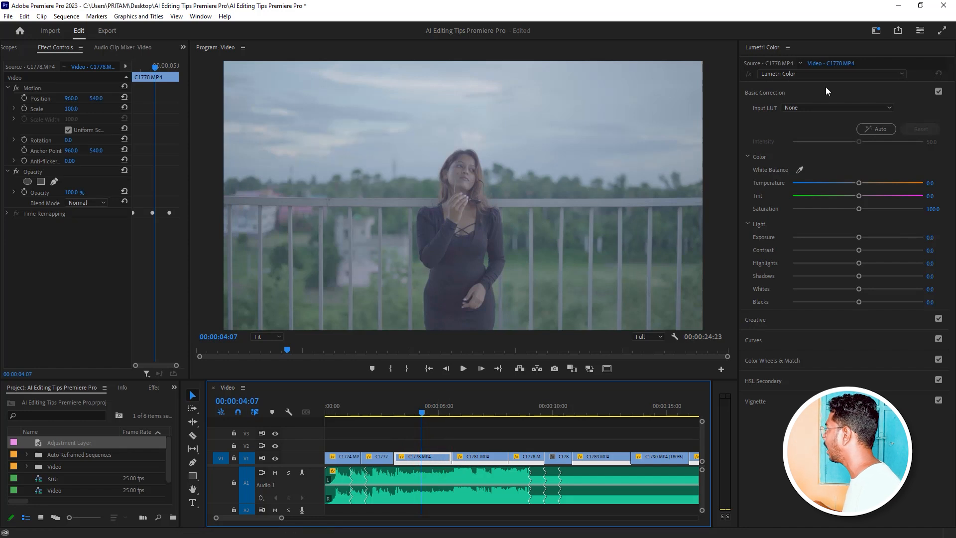
left_click(774, 94)
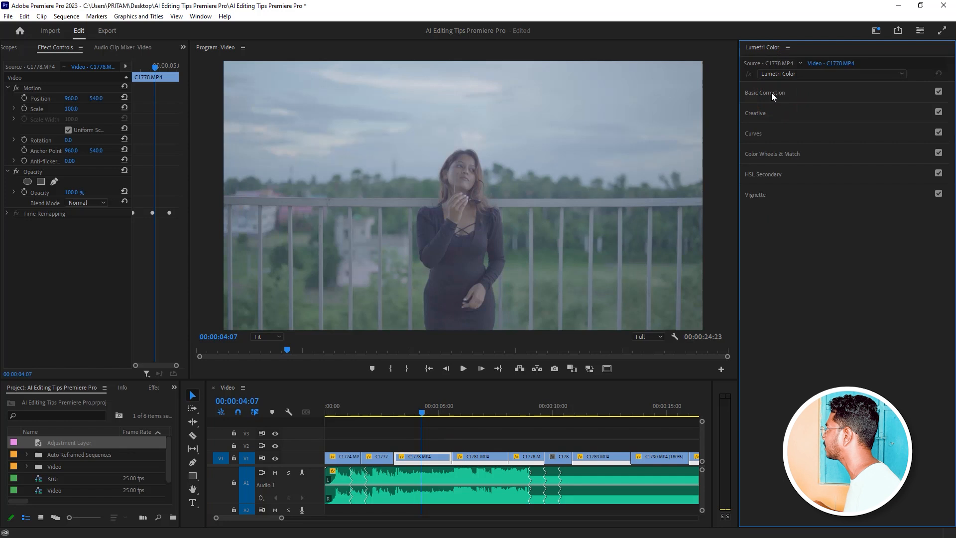
left_click(771, 94)
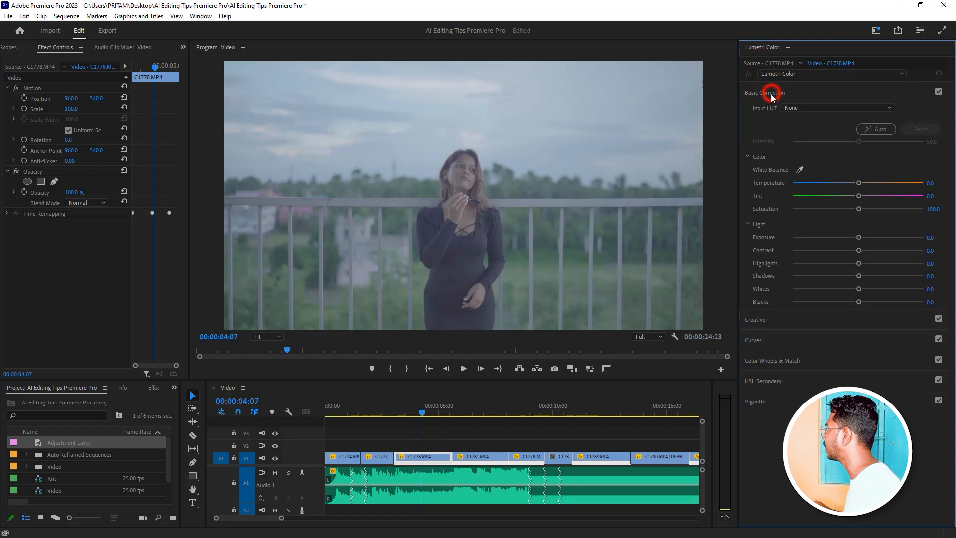
left_click(874, 128)
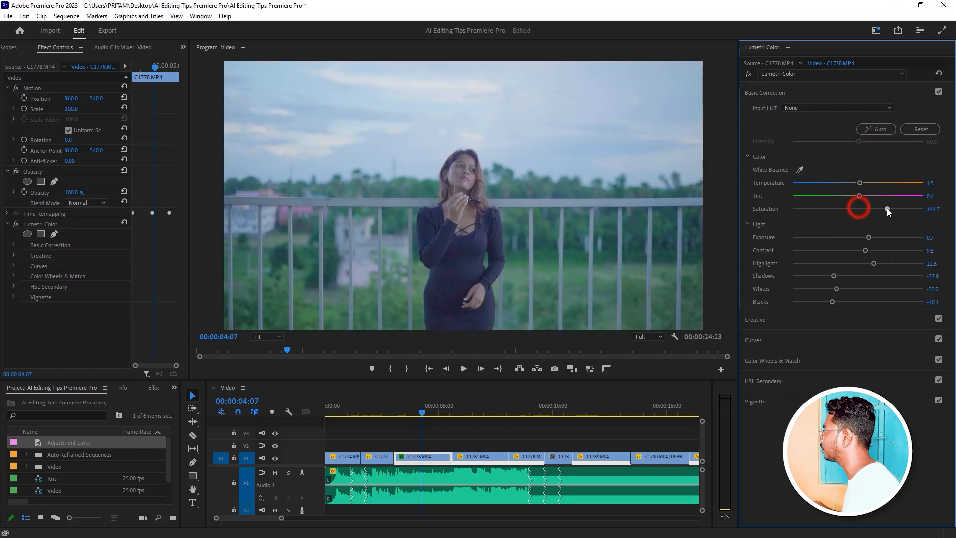
left_click_drag(867, 250, 898, 261)
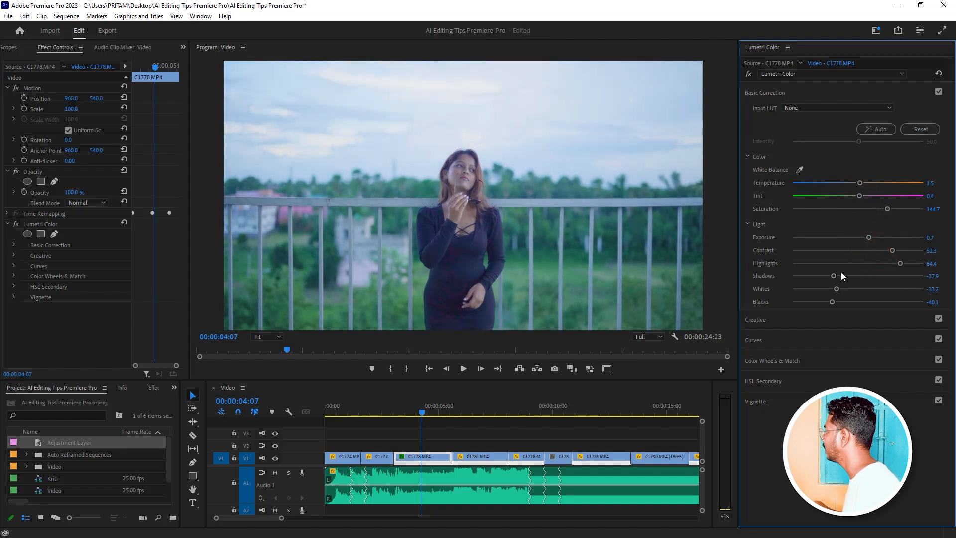
Set the Creative Vibrance of C1778.MP4 to 22.7 and toggle the Lumetri Color effect to compare the clip before and after grading.
left_click(780, 318)
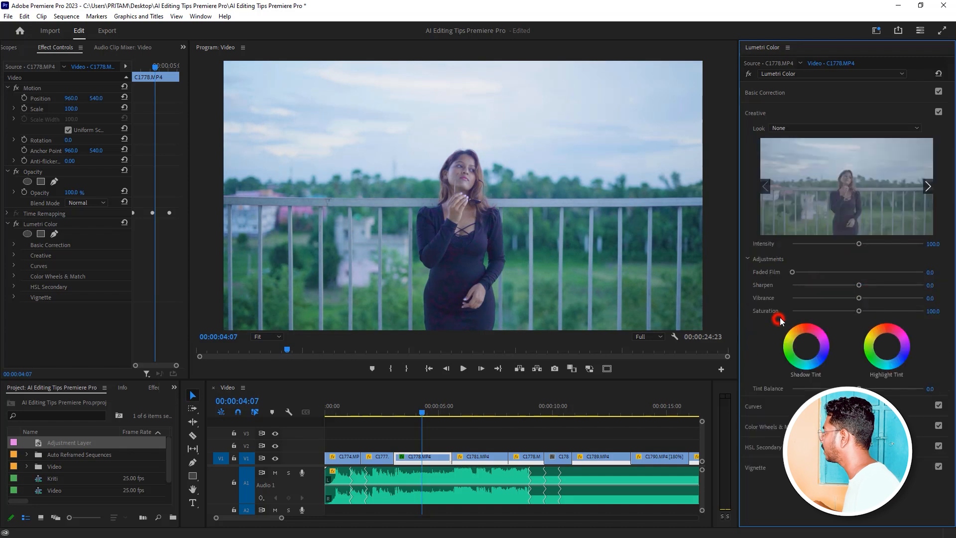
left_click_drag(860, 298, 873, 298)
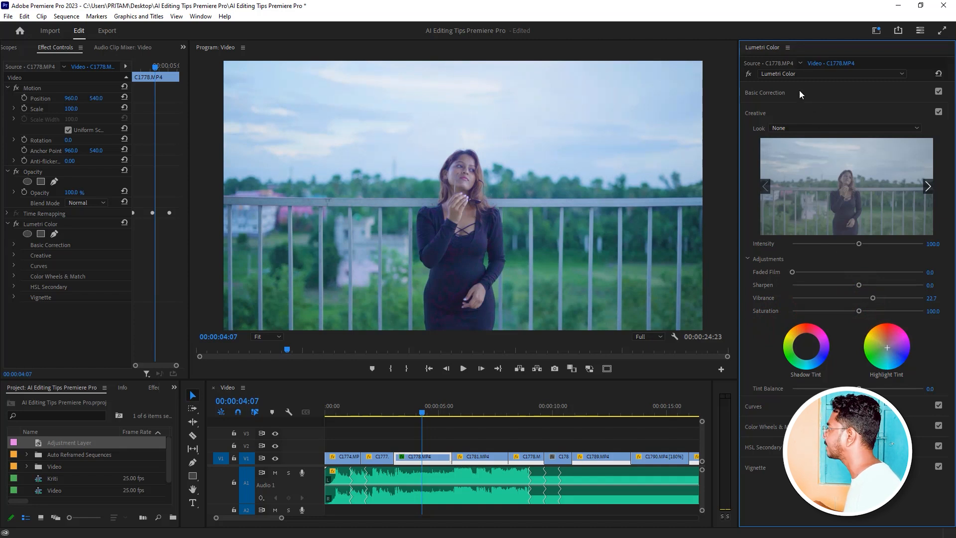
left_click(15, 225)
left_click(15, 225)
left_click(15, 224)
left_click(16, 225)
left_click(781, 90)
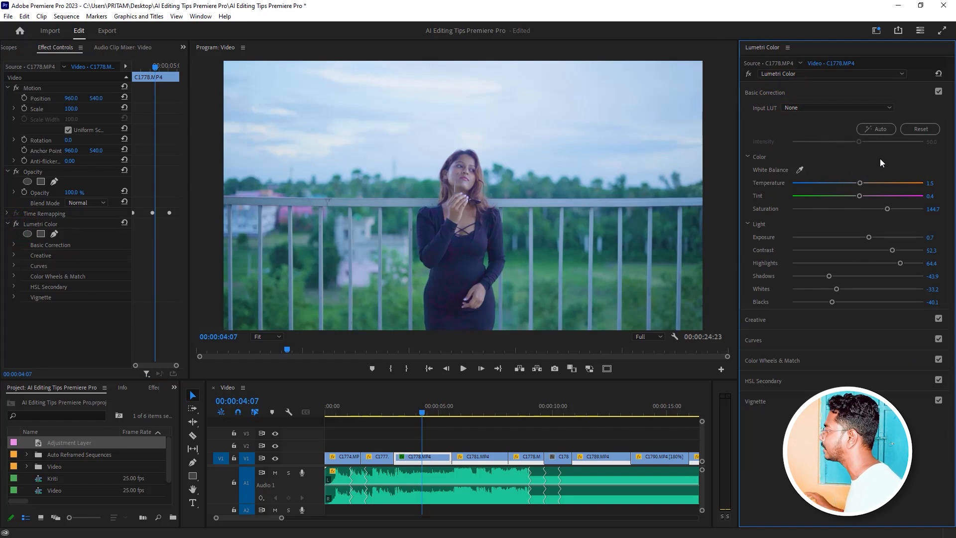
Move the Lumetri Color effect from C1778.MP4 to an Adjustment Layer at the start of V2 and check the grade up to 00:00:07:21.
left_click(429, 461)
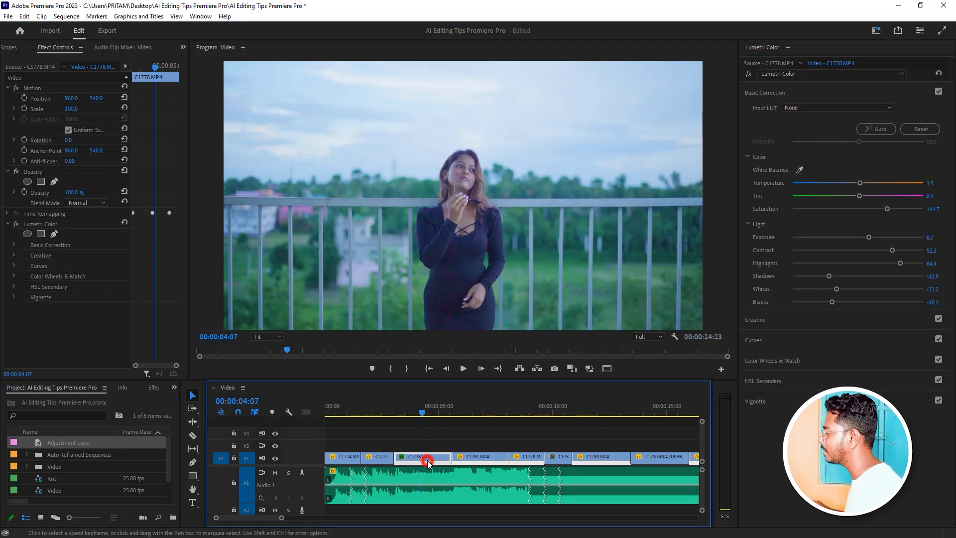
left_click(66, 225)
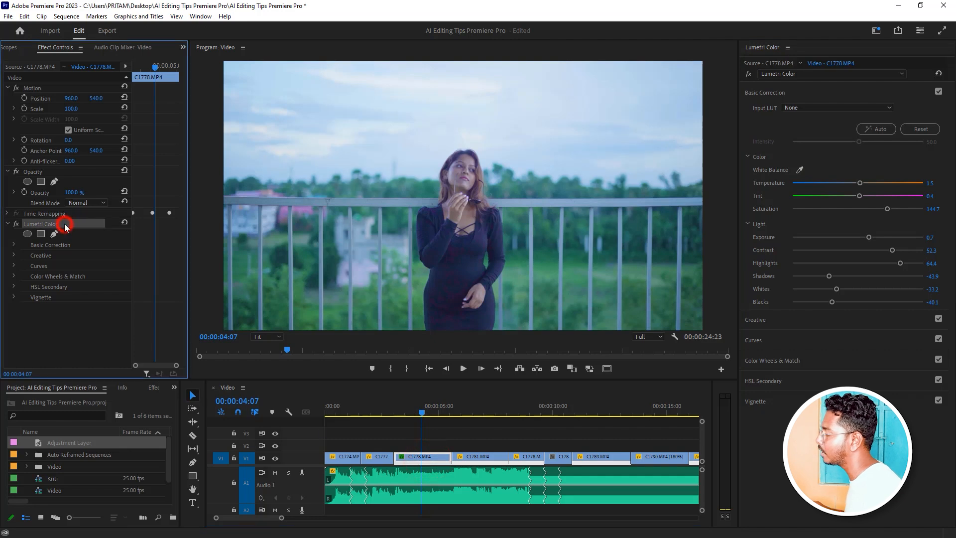
key("Delete")
left_click_drag(71, 442, 327, 444)
left_click(429, 444)
key("ctrl+v")
left_click(342, 401)
left_click(365, 402)
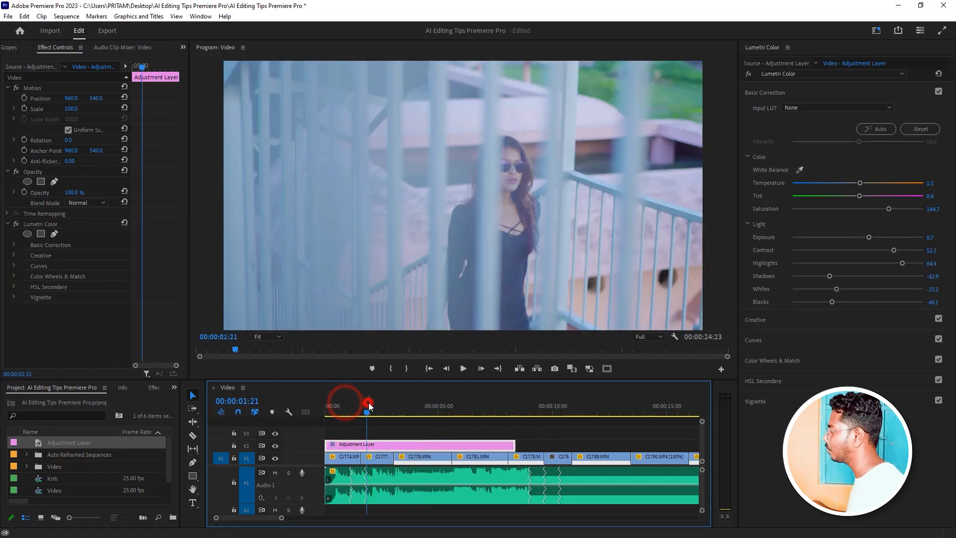
left_click(423, 406)
left_click_drag(493, 408, 503, 407)
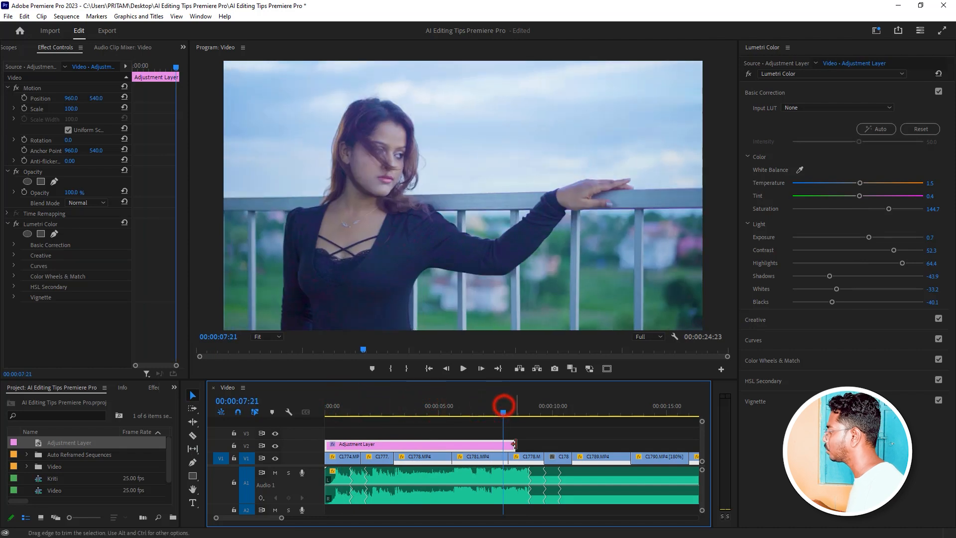
Extend the Adjustment Layer on V2 past the 10-second mark and split it at both ends of C1781.MP4.
left_click_drag(516, 444, 566, 444)
key("c")
left_click(508, 444)
left_click(453, 443)
key("v")
Set the Exposure of the middle Adjustment Layer segment above C1781.MP4 to 0.8 and review the shot up to 00:00:08:00.
left_click(482, 445)
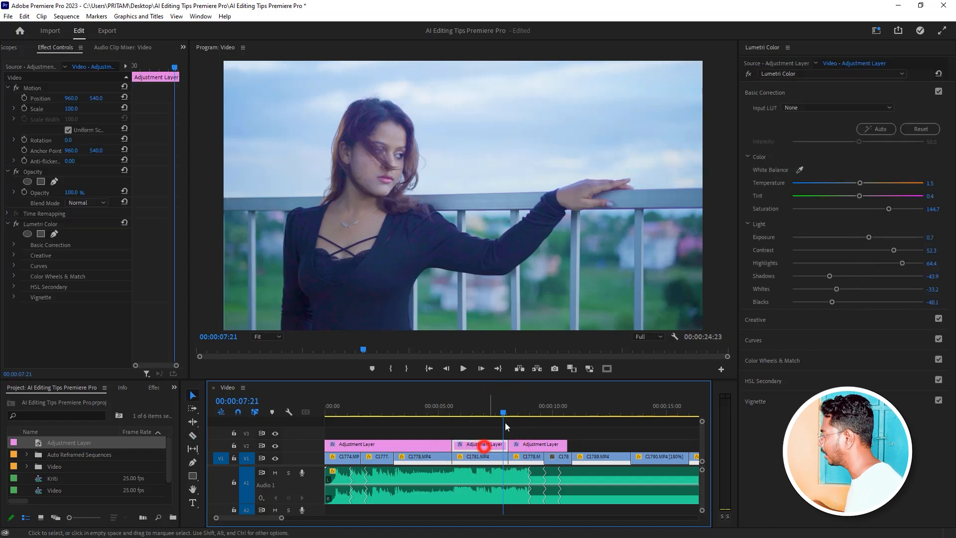
left_click_drag(868, 237, 866, 239)
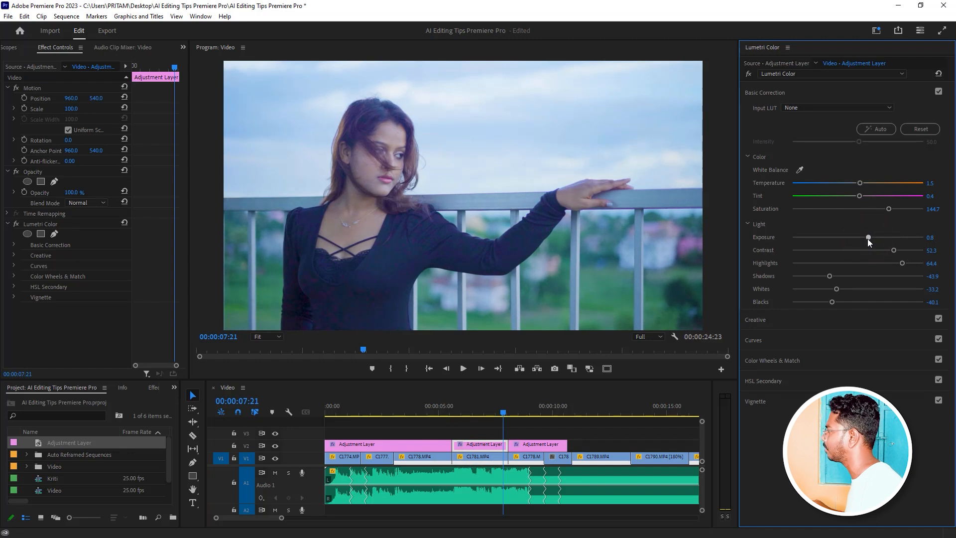
left_click(479, 412)
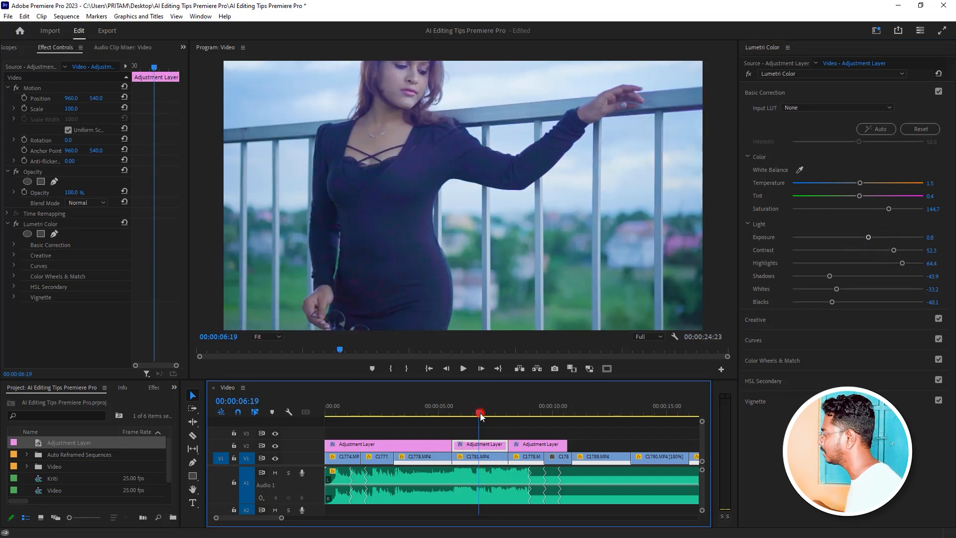
left_click_drag(491, 411, 509, 413)
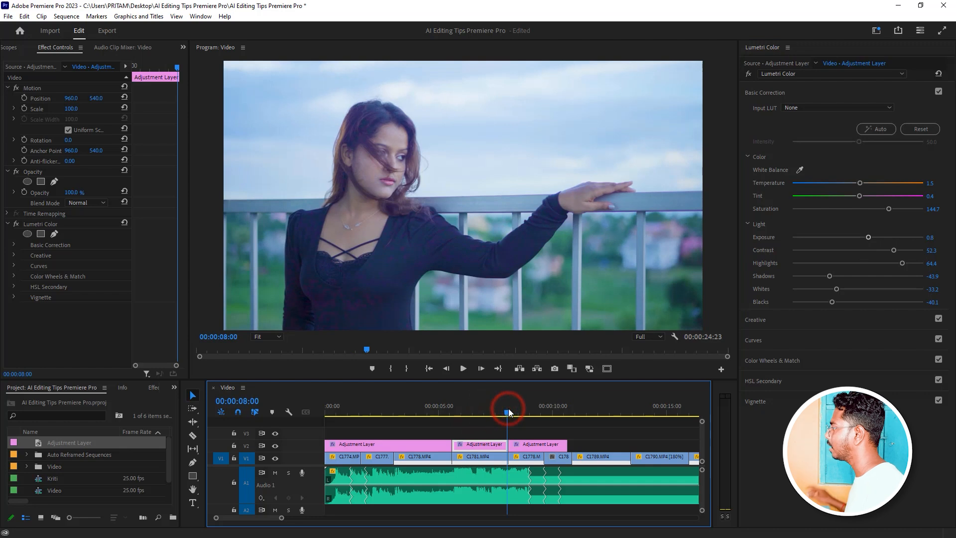